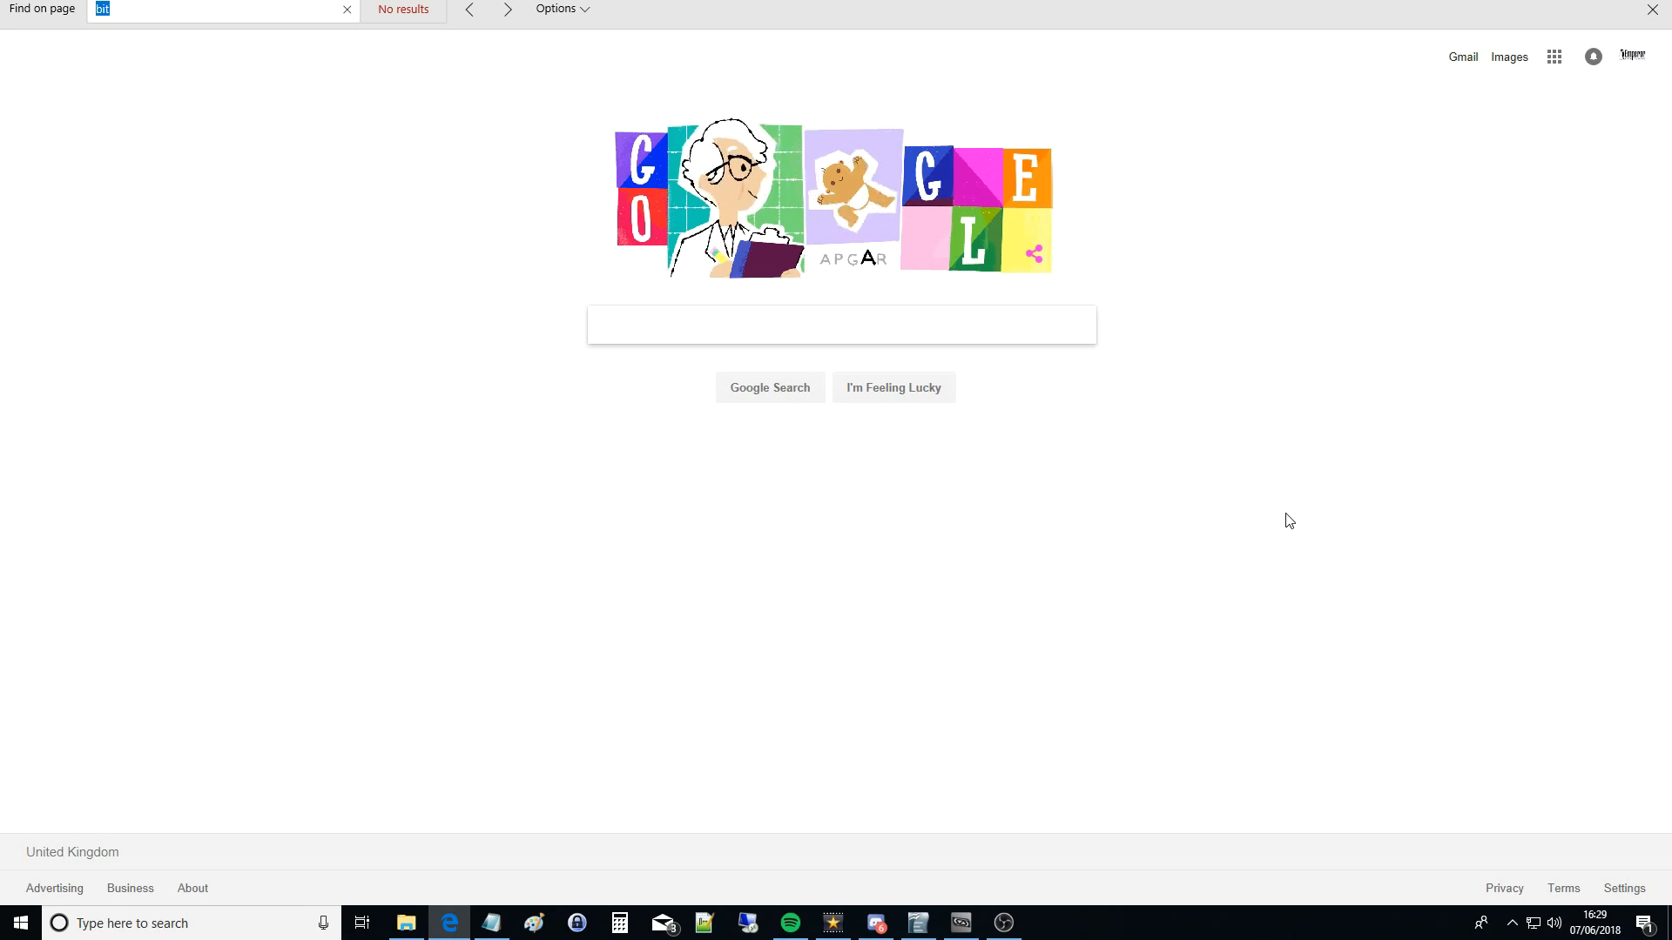
# Search Google for 'dcs gui skate' to find the ED Forums DCS Updater GUI Utility thread.
pyautogui.click(812, 326)
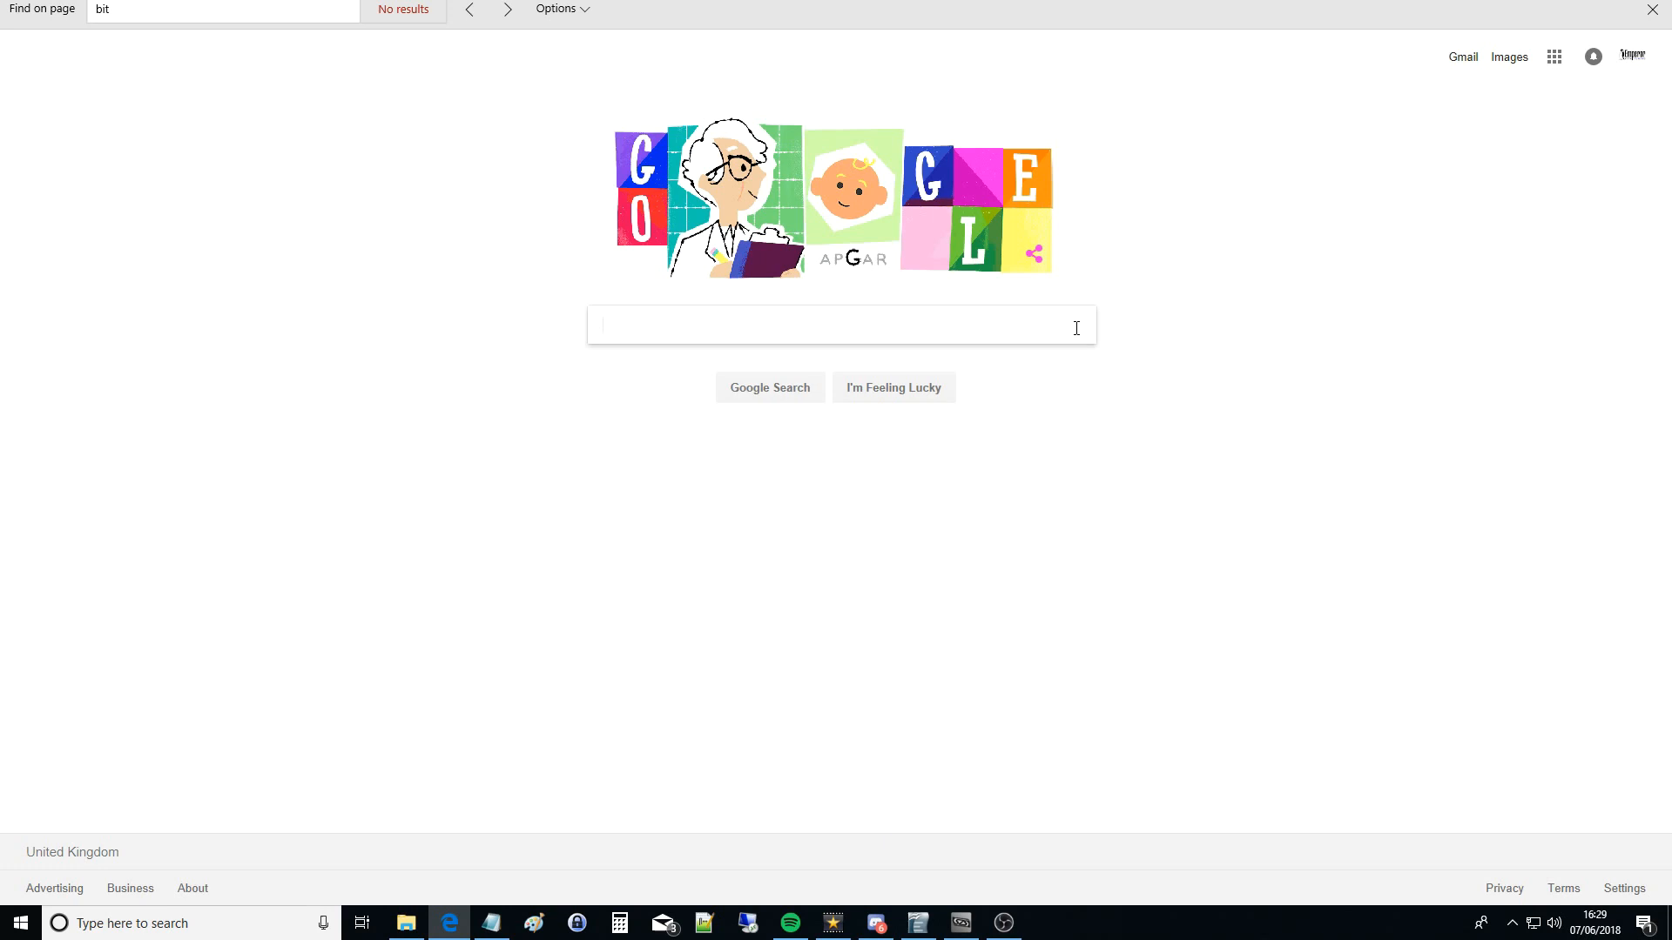
pyautogui.write('dcs ')
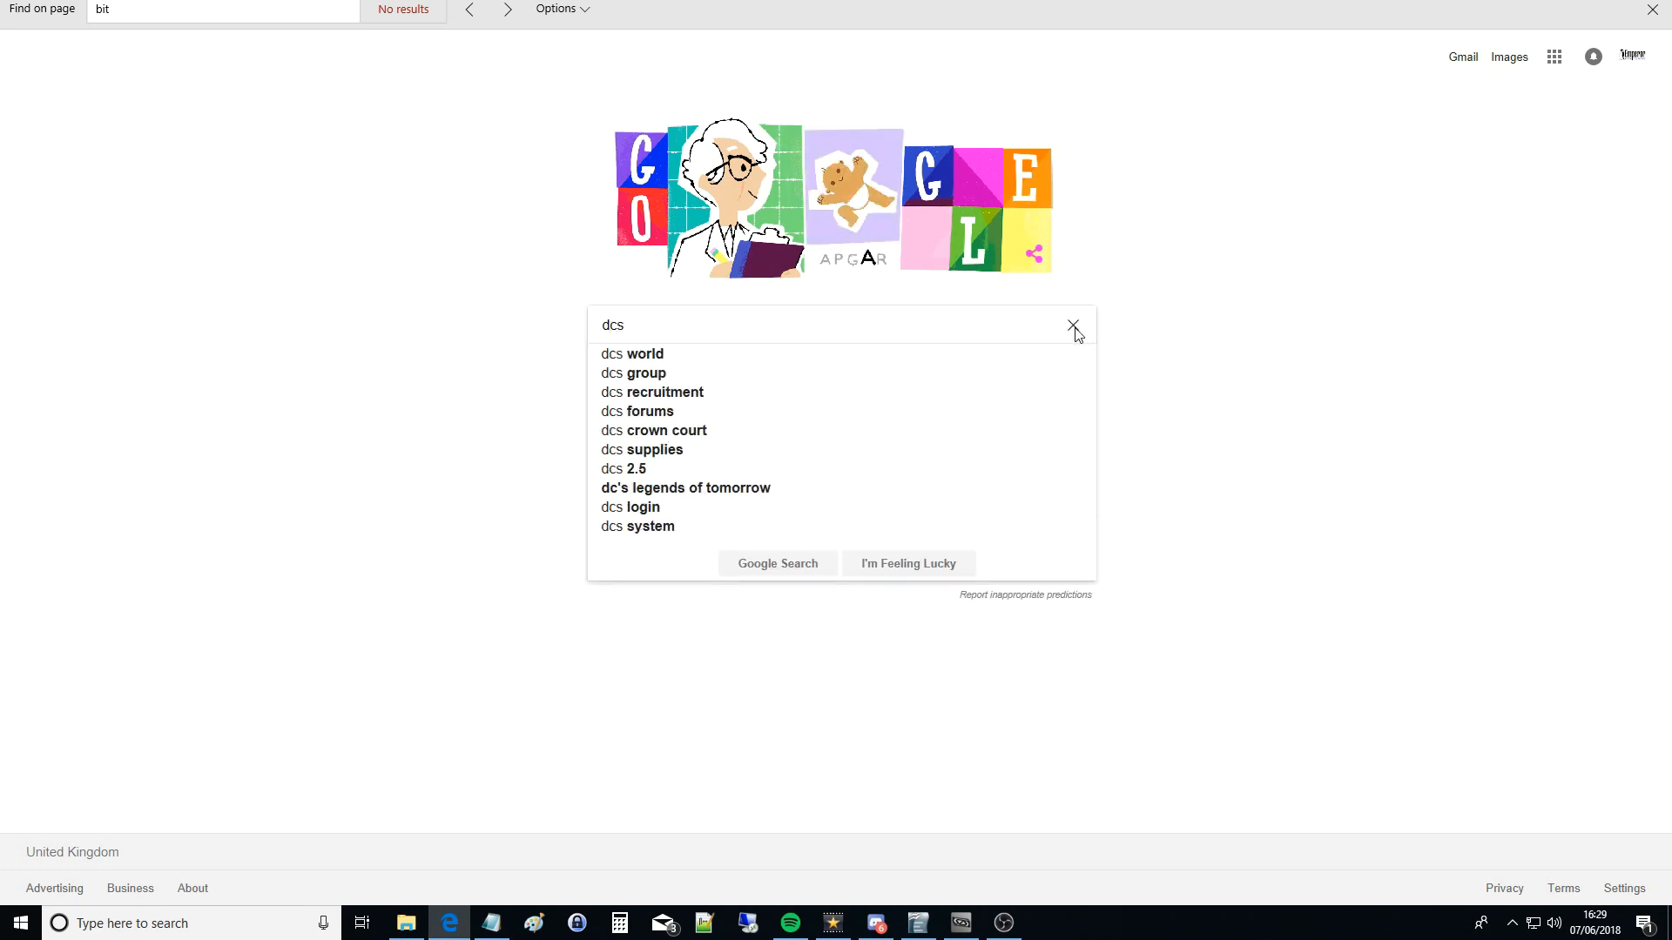
pyautogui.write('gui skatye')
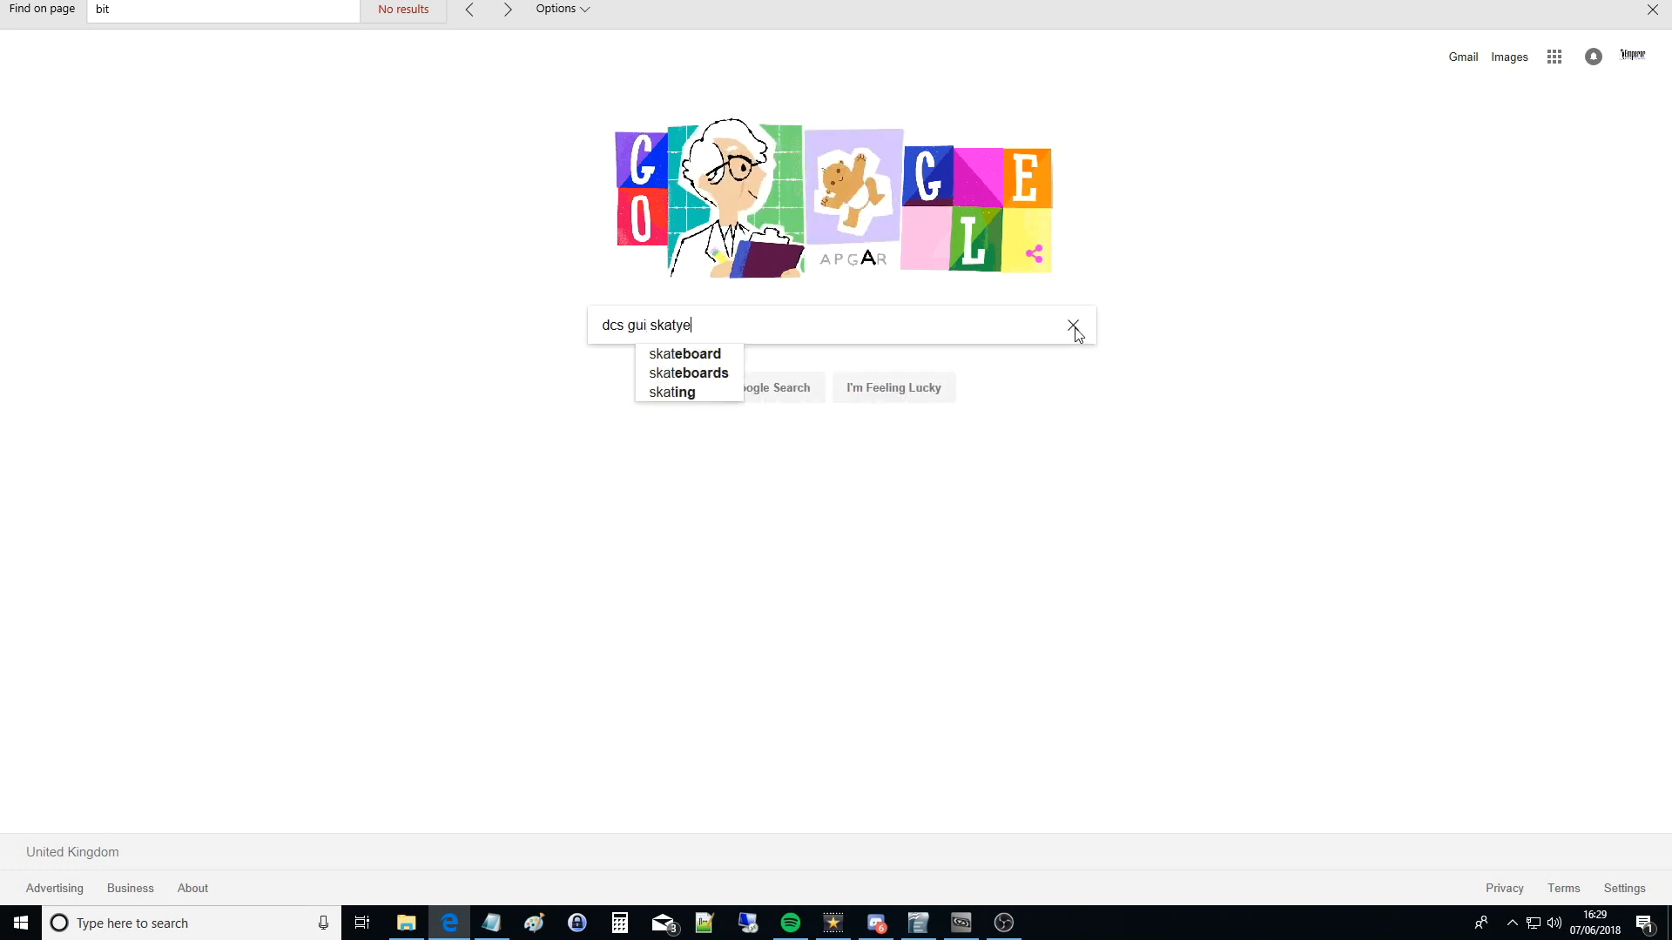
pyautogui.press('BackSpace')
pyautogui.press('BackSpace')
pyautogui.write('e')
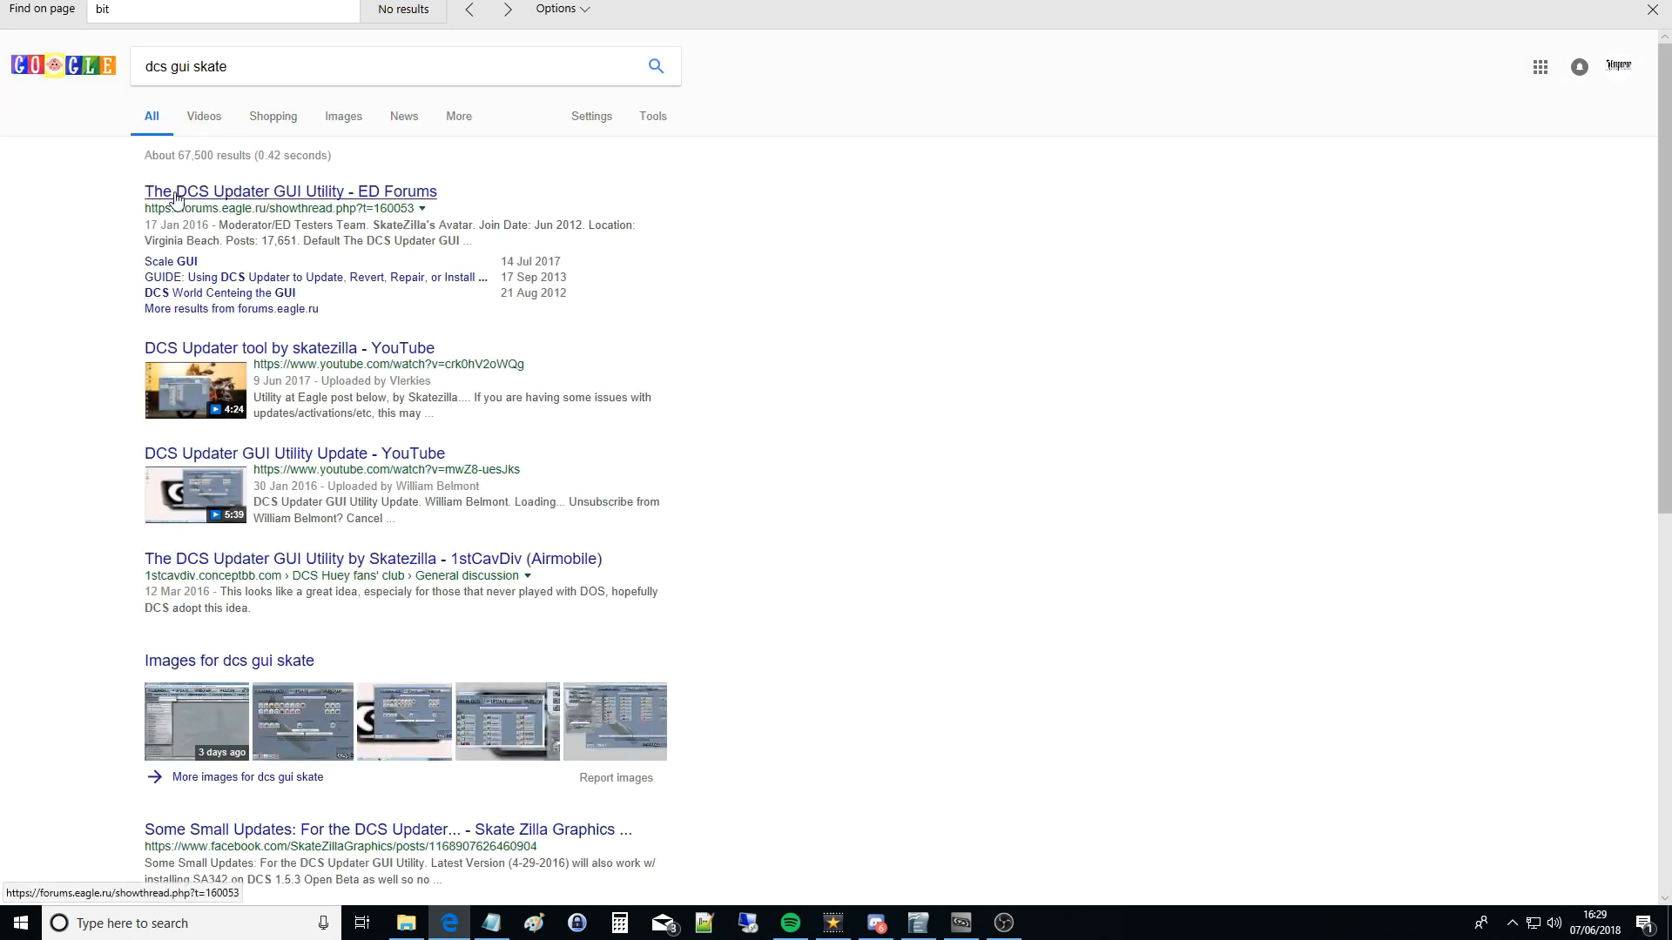
# Download the current DCS Updater Utility zip from the ED Forums thread, saving it to New Volume (D:).
pyautogui.click(203, 192)
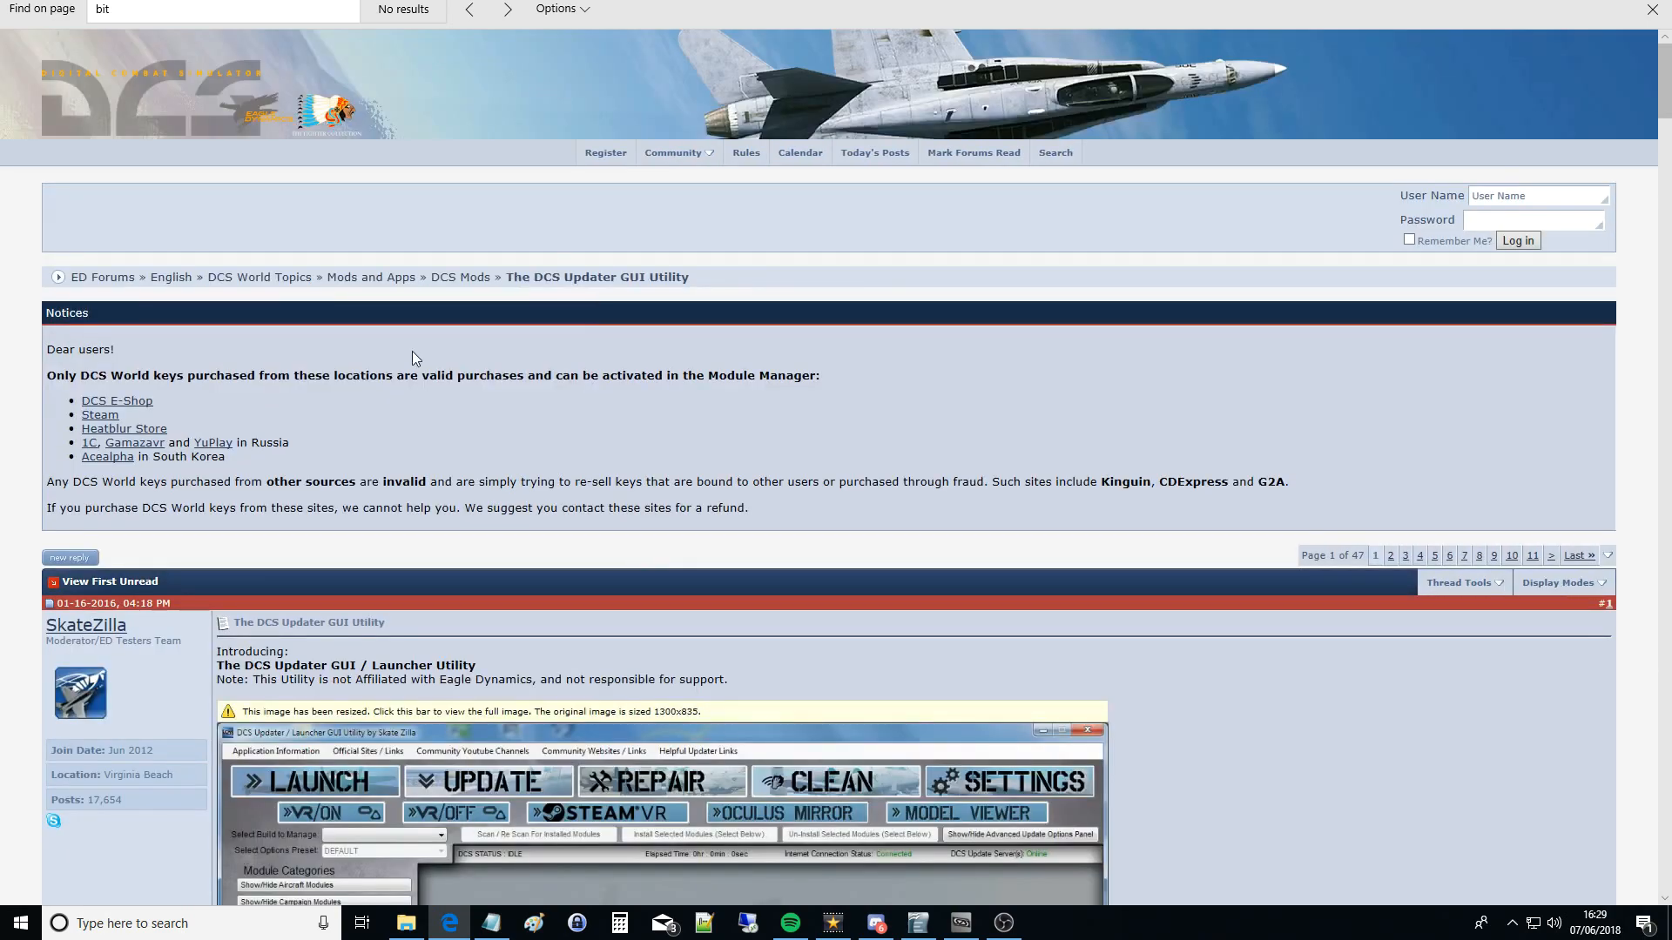
pyautogui.scroll(-3, 411, 347)
pyautogui.scroll(-1, 412, 340)
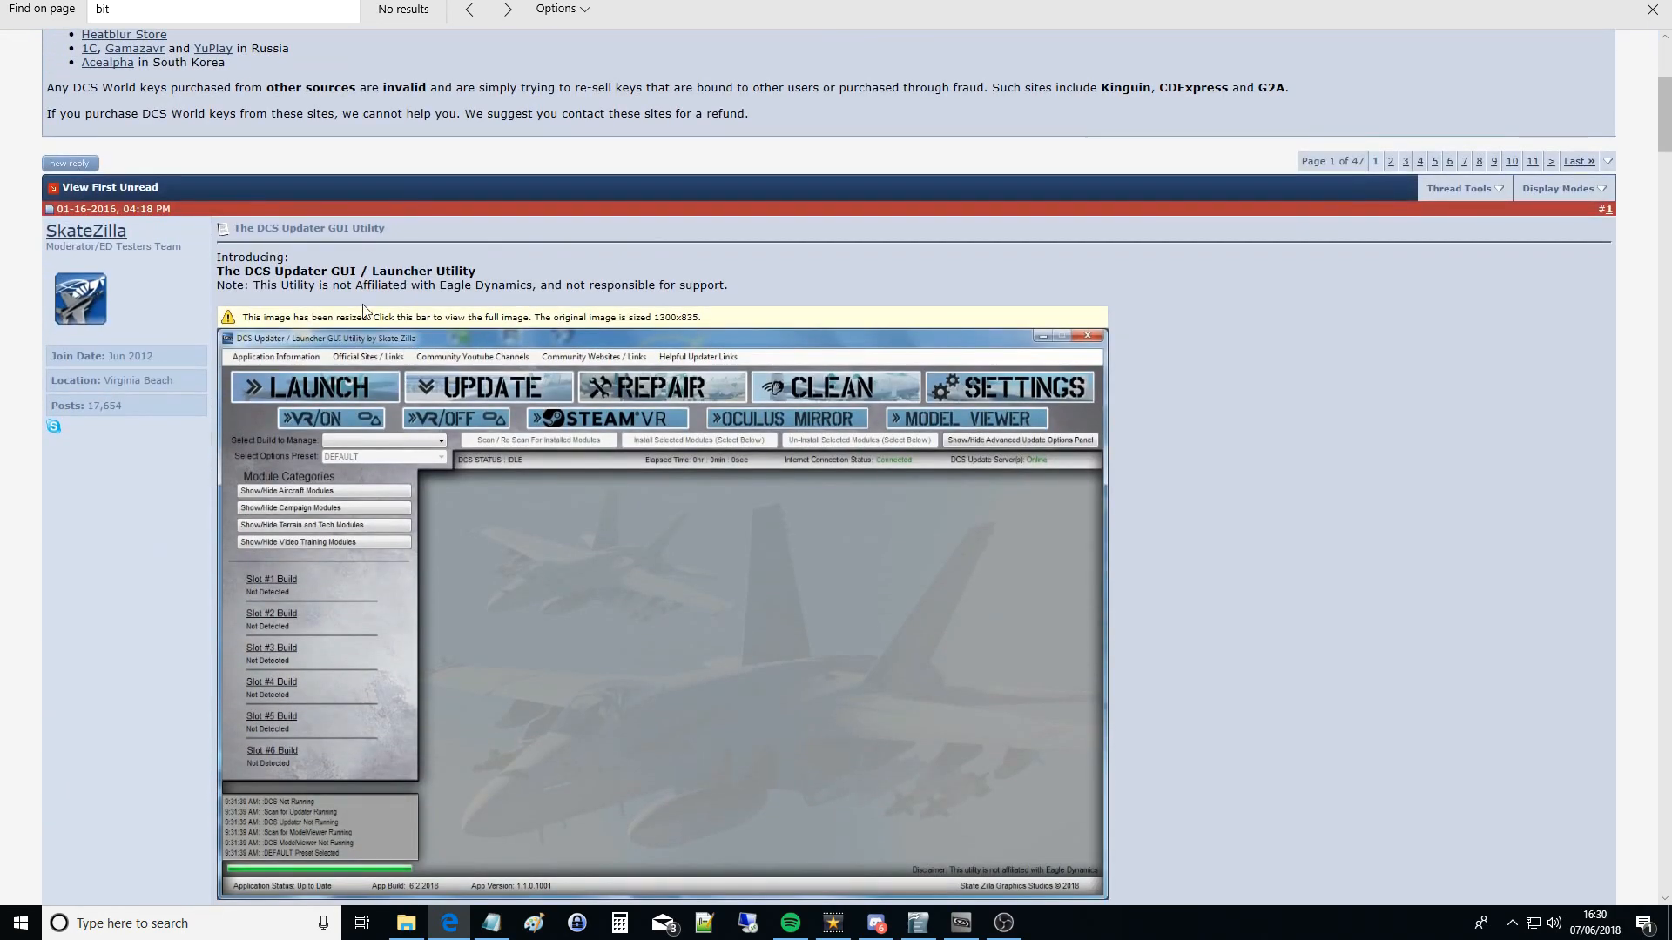
pyautogui.scroll(-5, 359, 306)
pyautogui.scroll(-5, 356, 299)
pyautogui.scroll(-5, 325, 290)
pyautogui.scroll(-5, 325, 289)
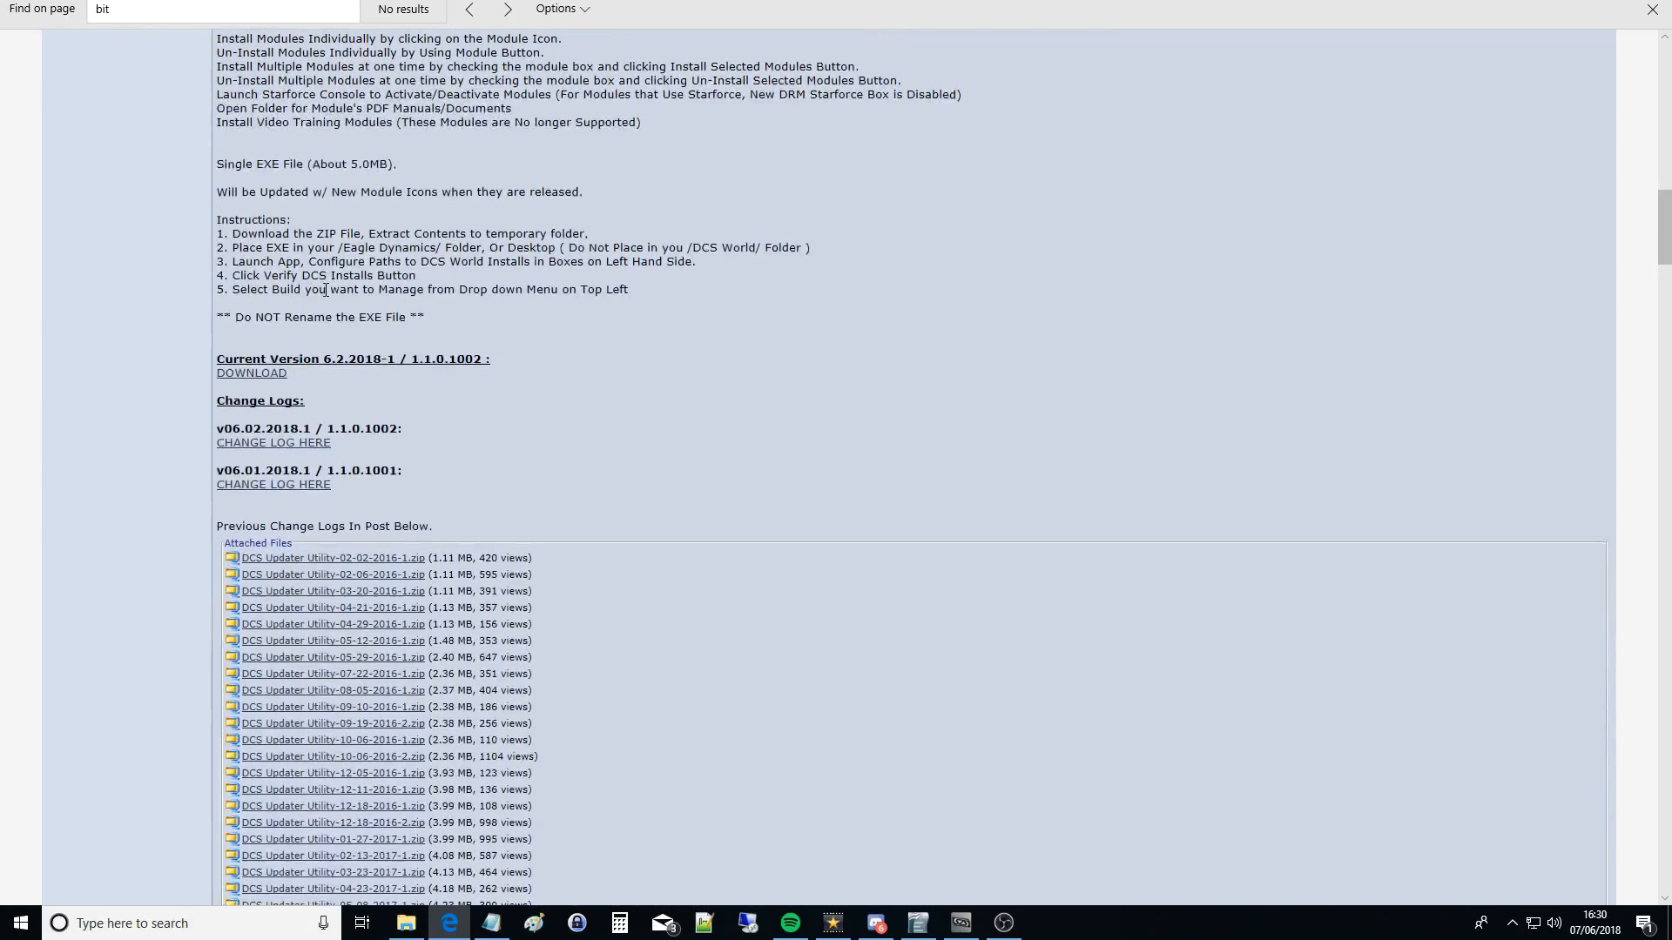
pyautogui.click(262, 378)
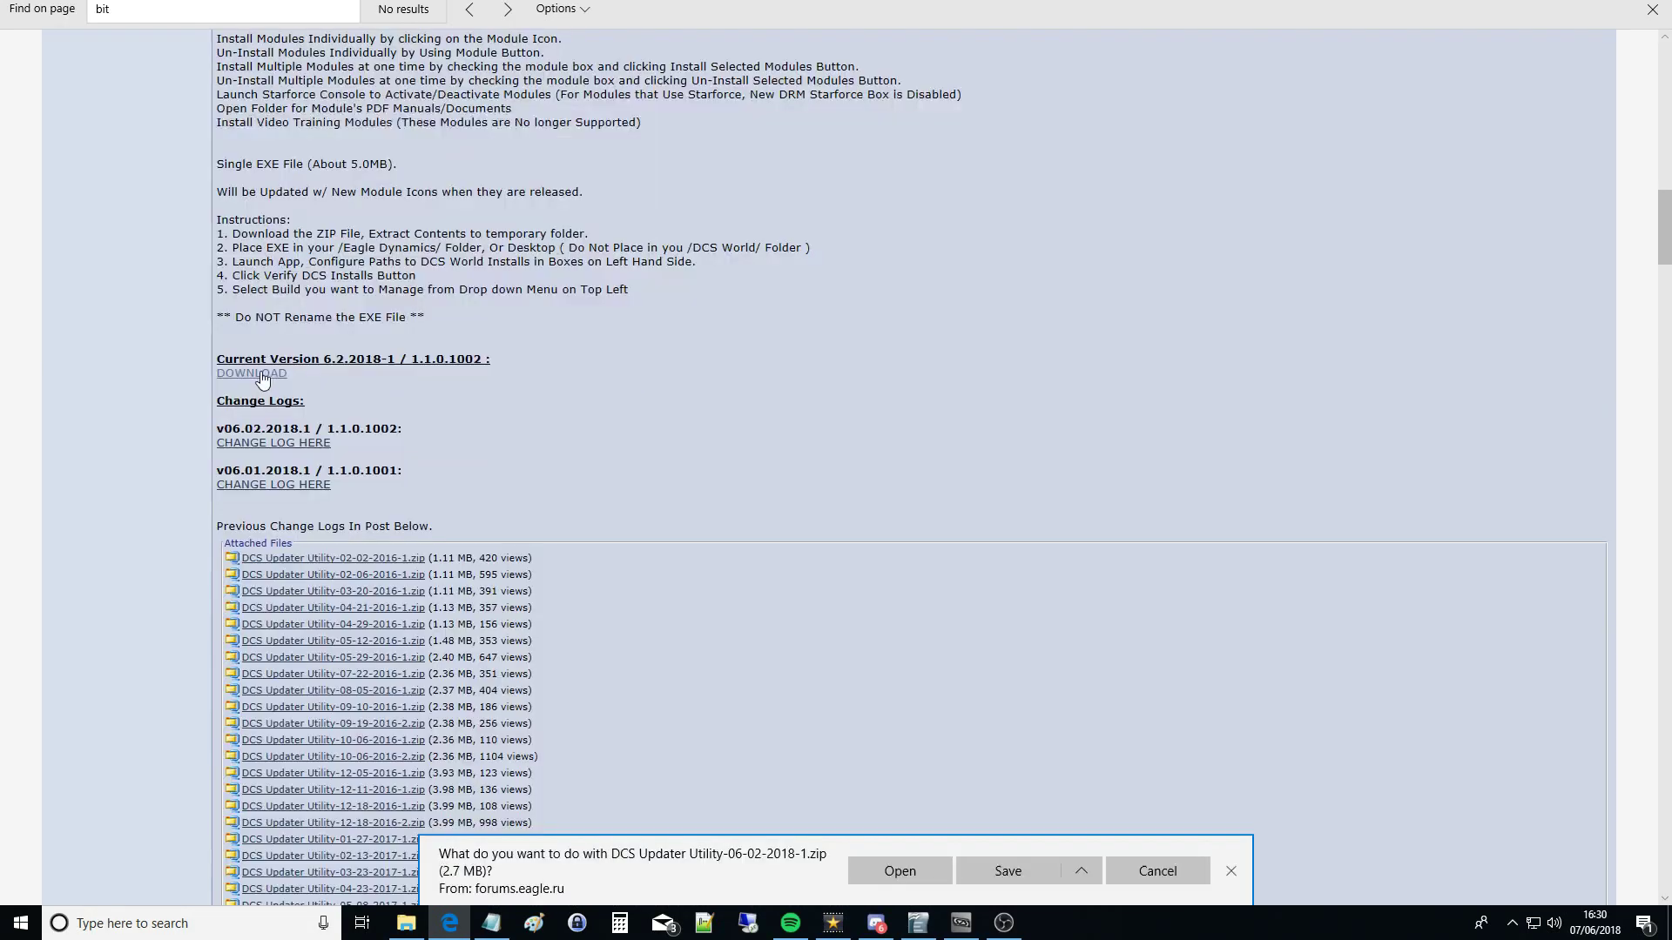
pyautogui.click(1076, 870)
pyautogui.click(1028, 851)
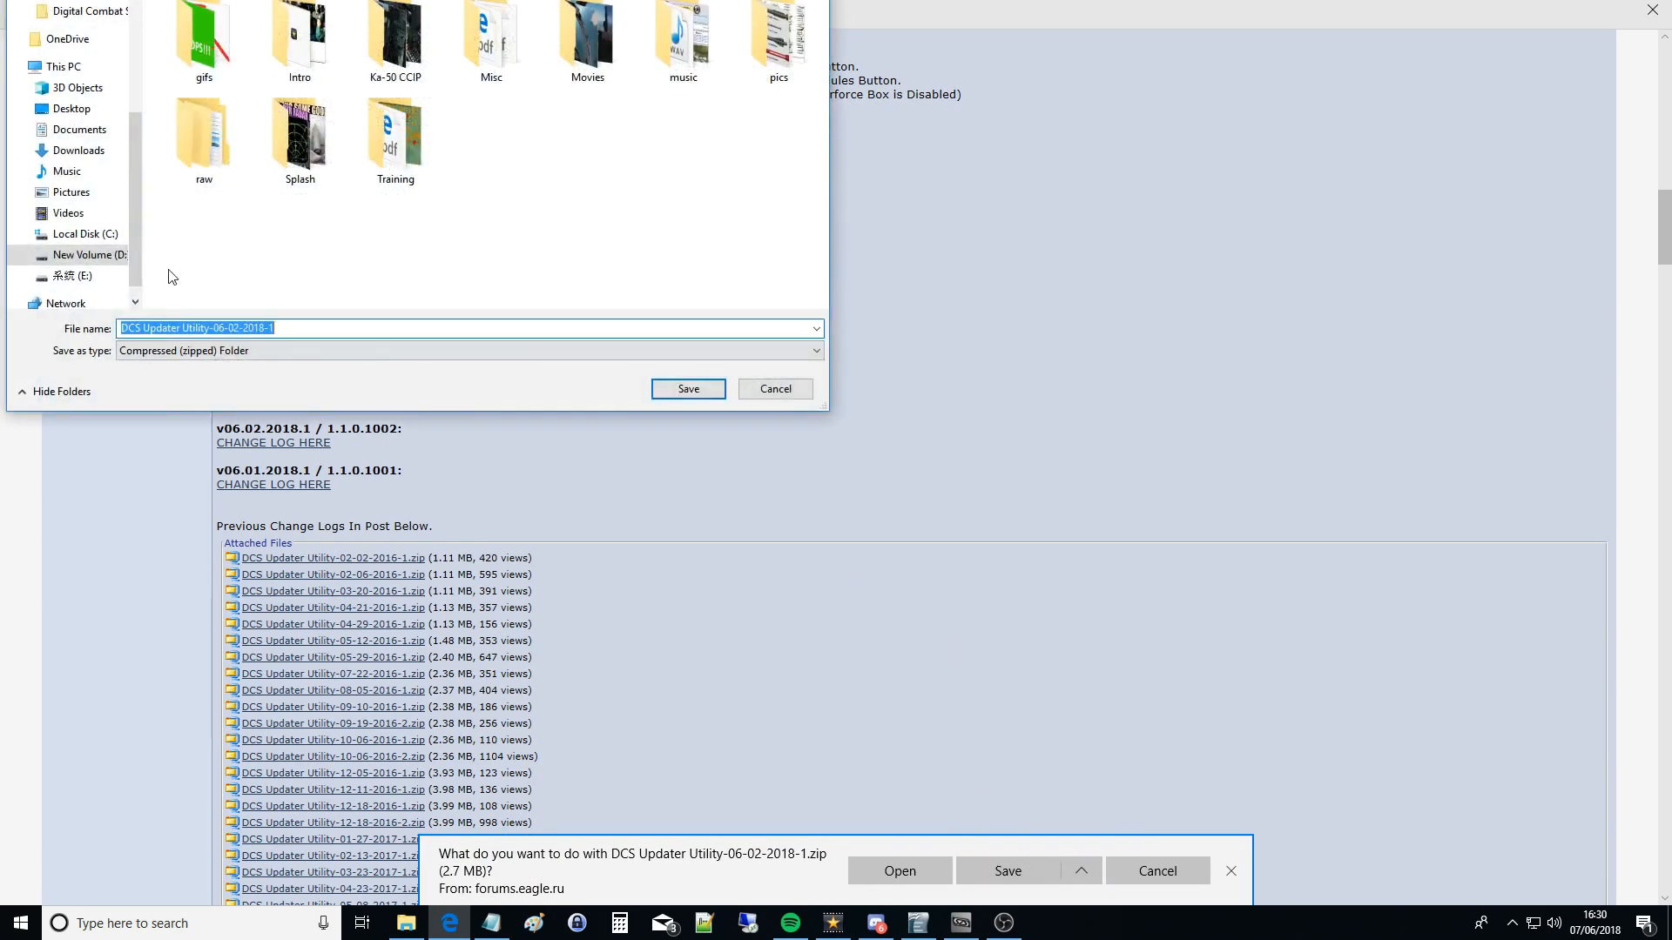
pyautogui.click(81, 255)
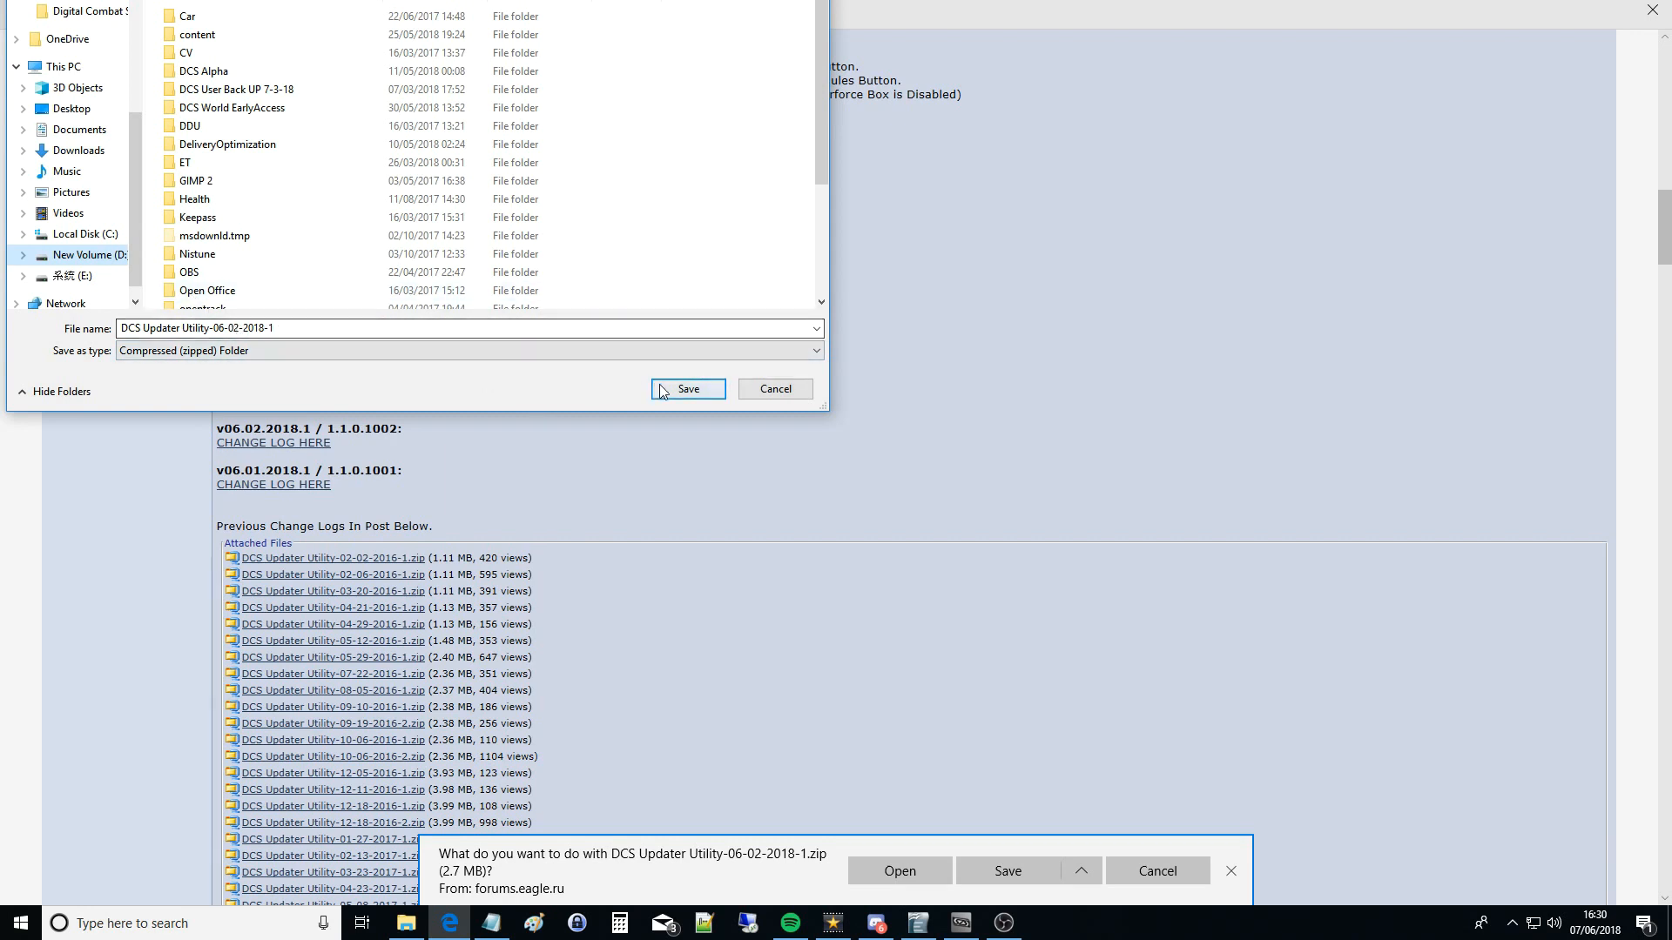
pyautogui.click(689, 389)
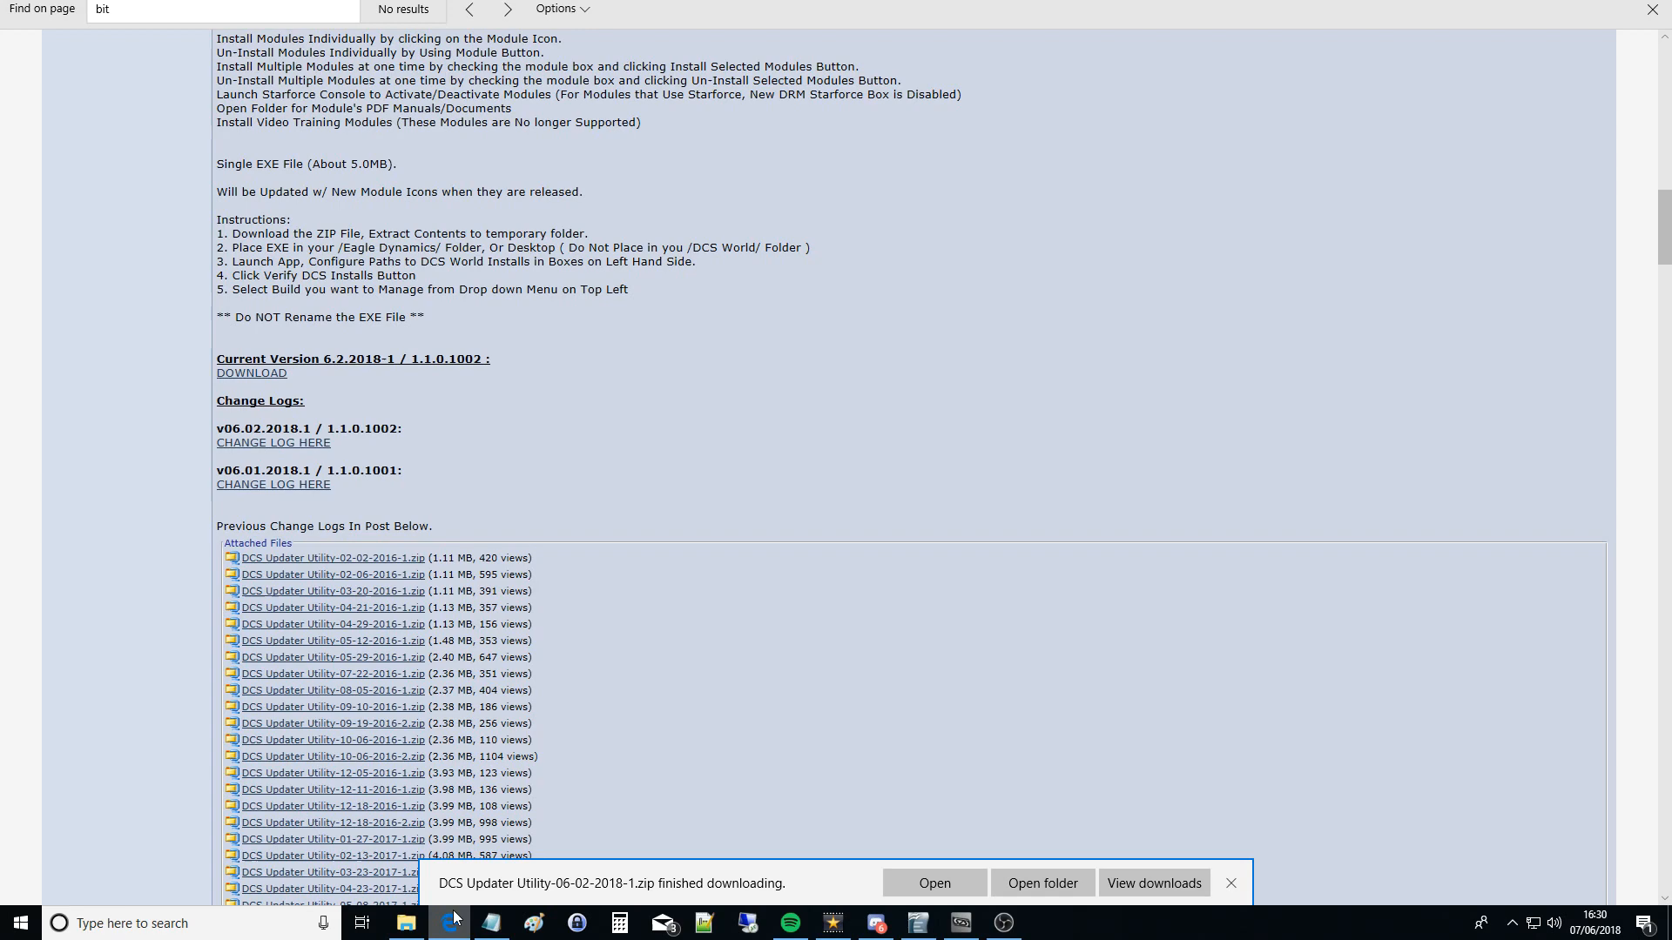
# Extract the new DCS Updater Utility from the downloaded zip onto the D: drive, replacing the old one.
pyautogui.click(407, 924)
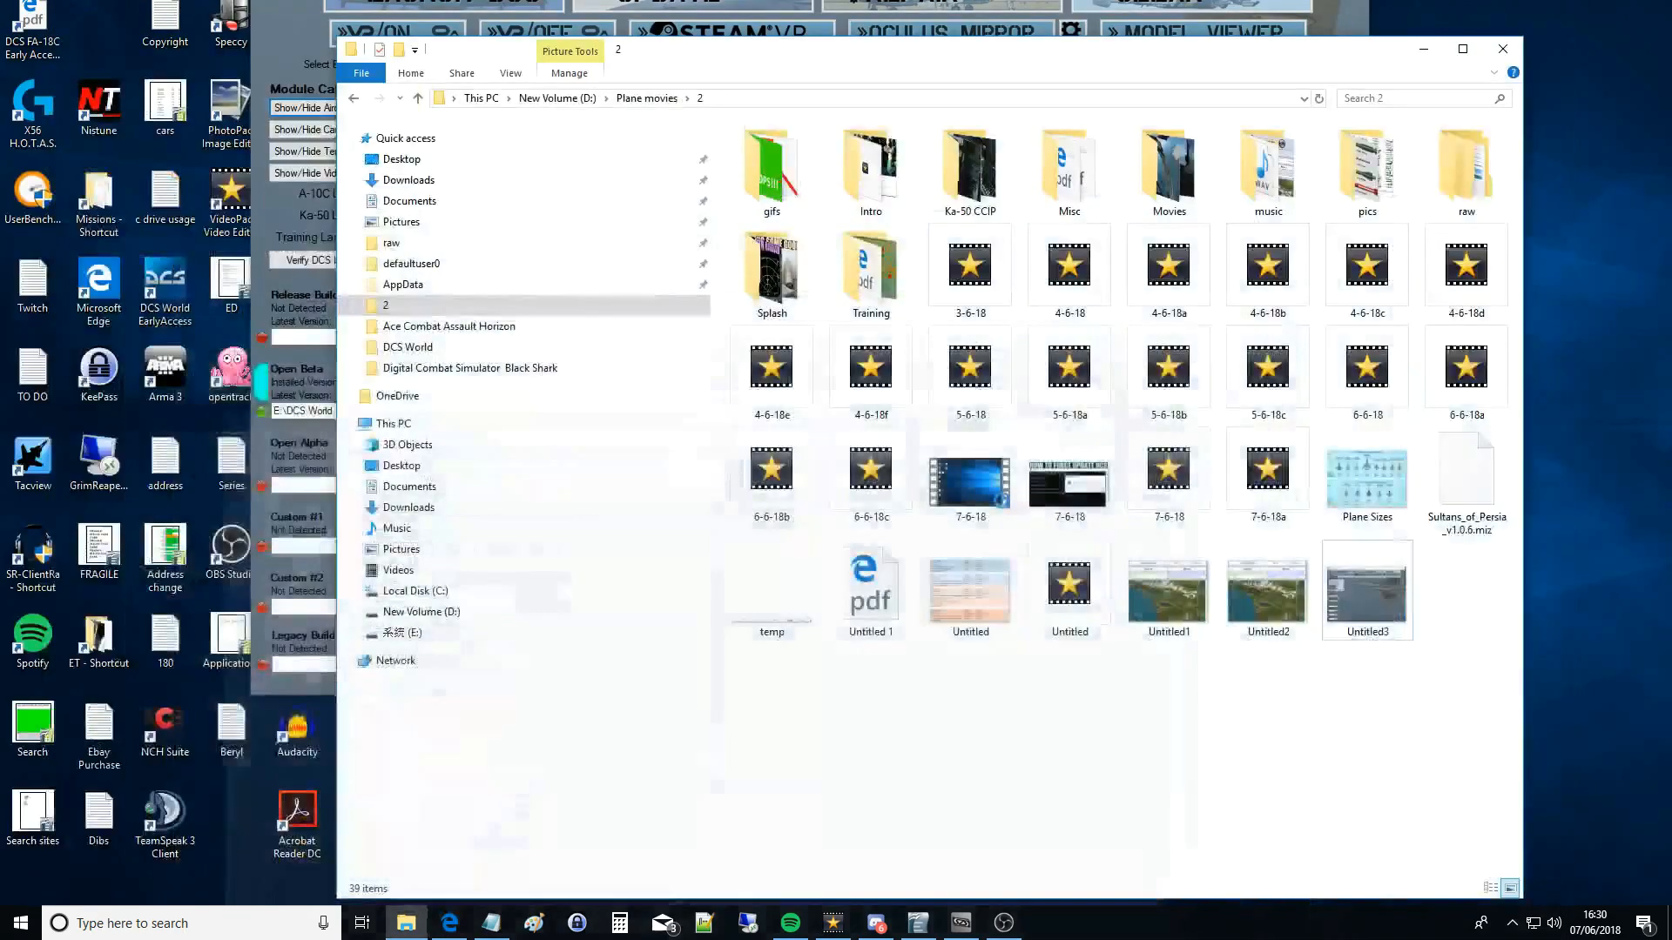
pyautogui.click(408, 613)
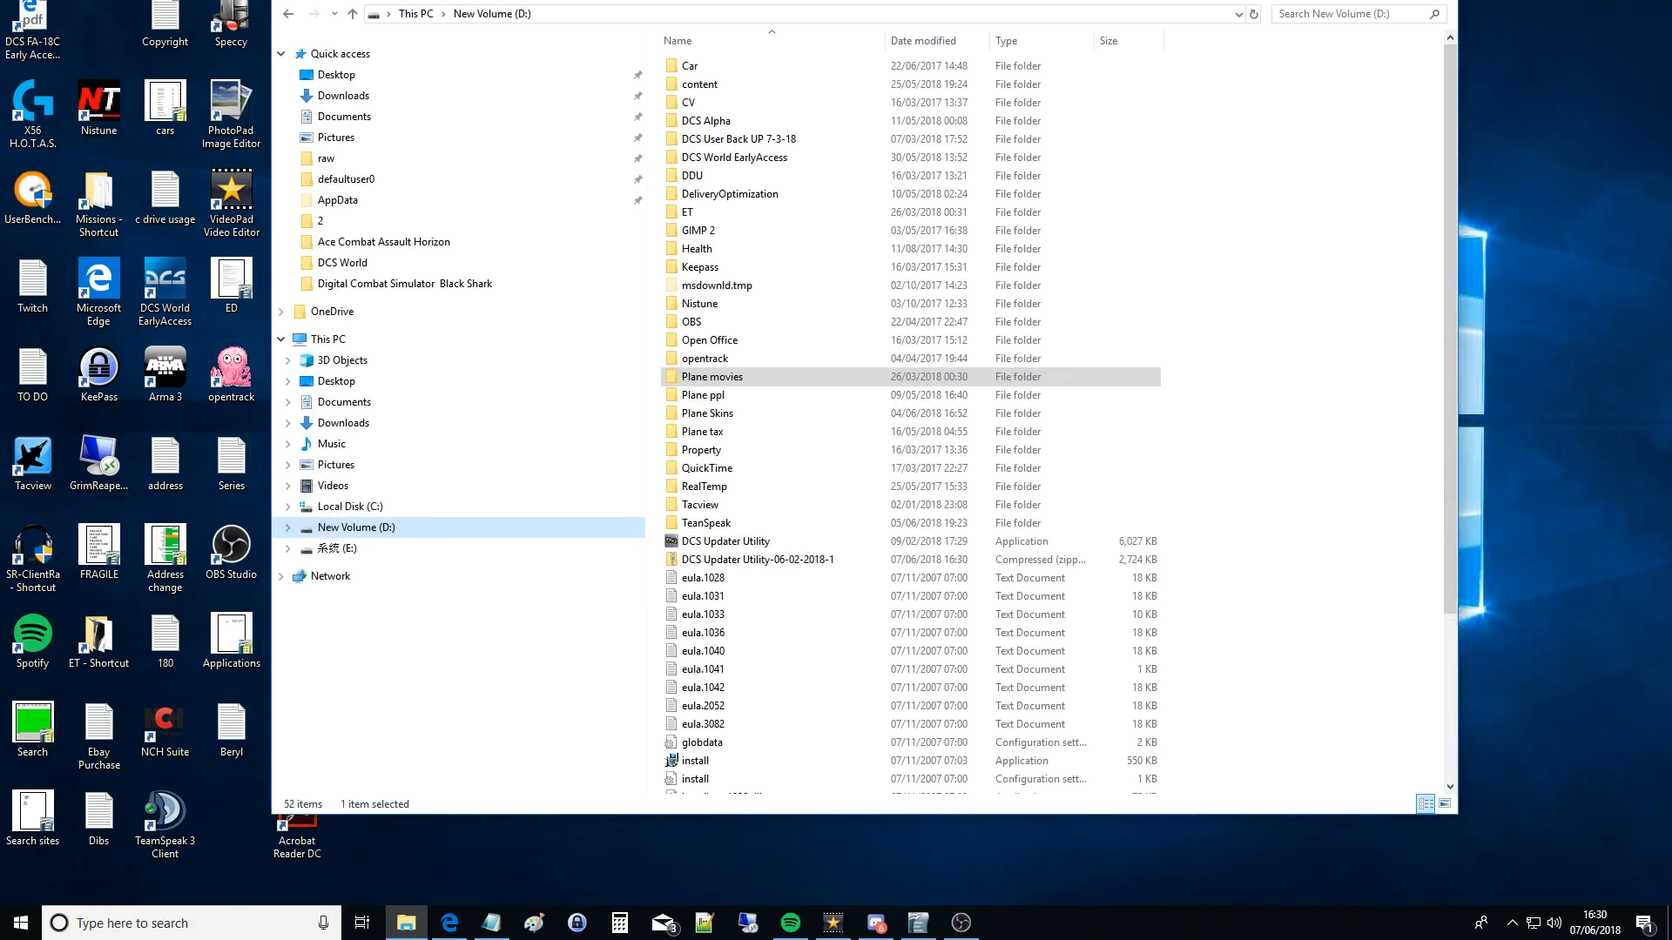
pyautogui.moveTo(1094, 59); pyautogui.dragTo(1017, 2)
pyautogui.scroll(-3, 785, 523)
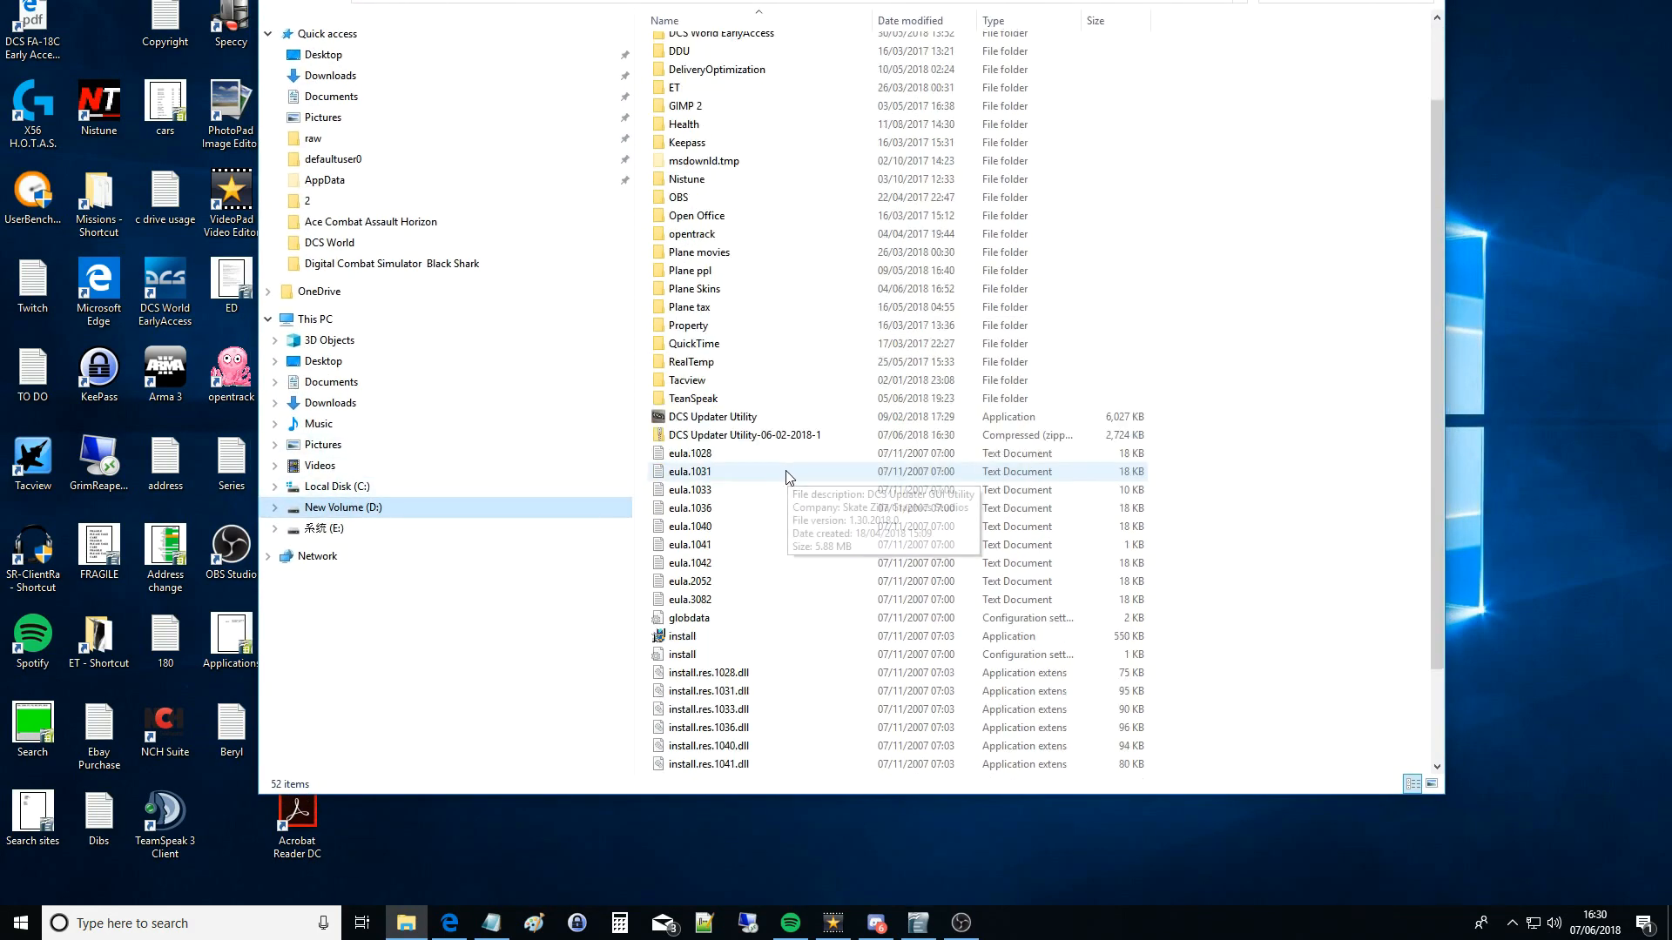
pyautogui.doubleClick(742, 445)
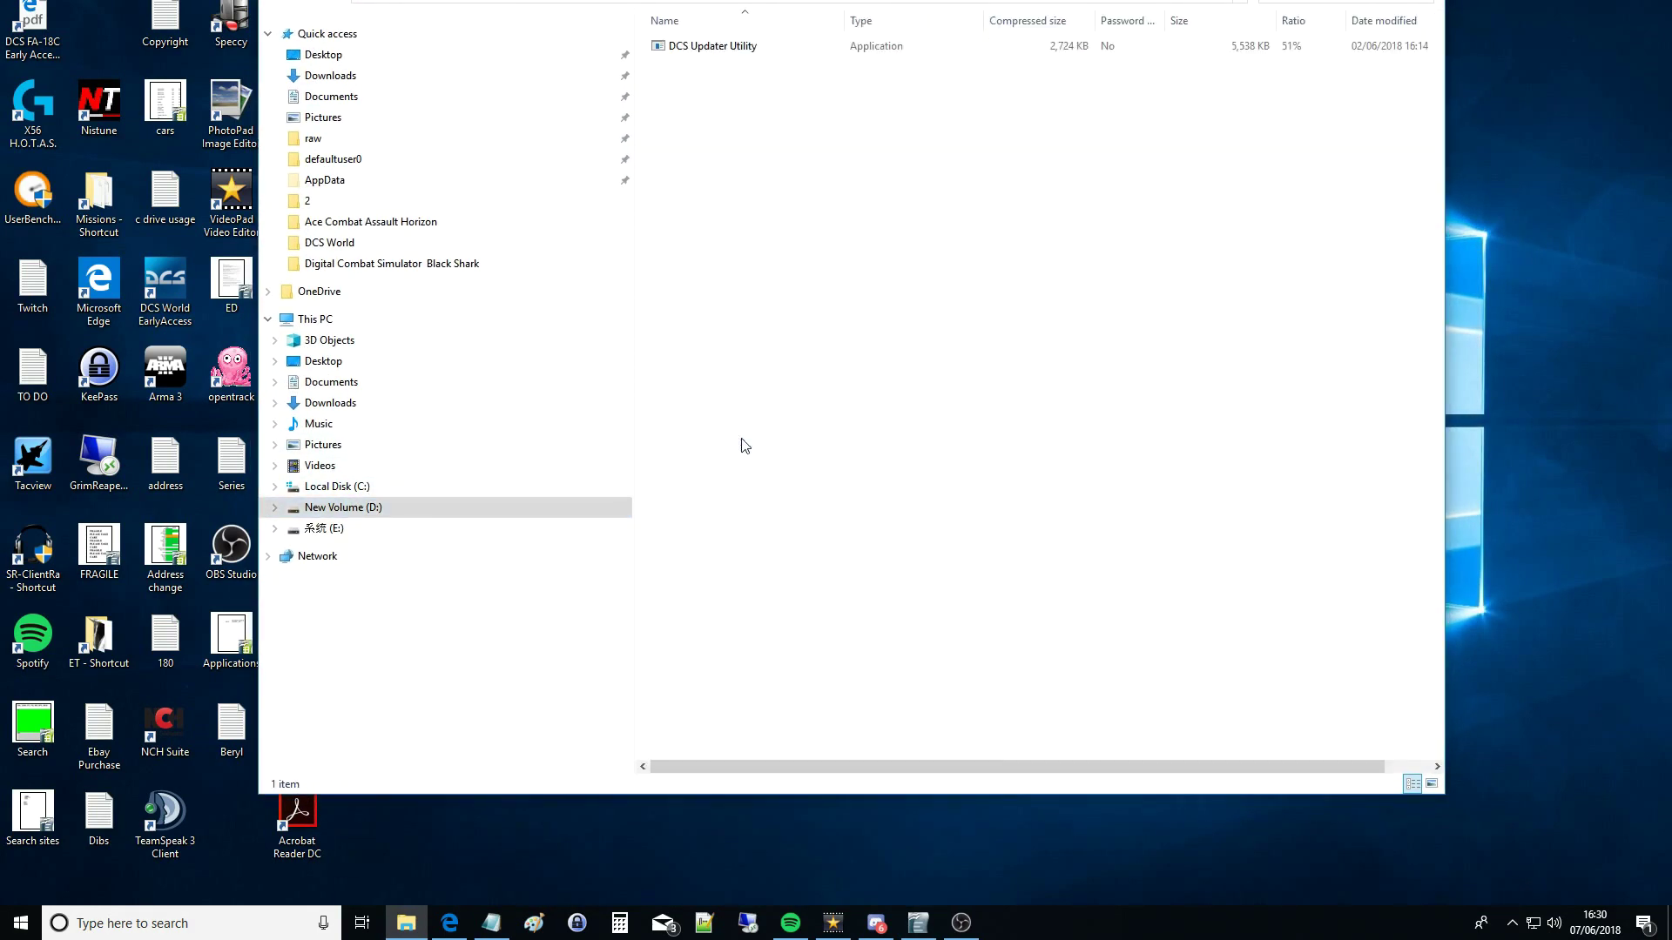
pyautogui.click(723, 53)
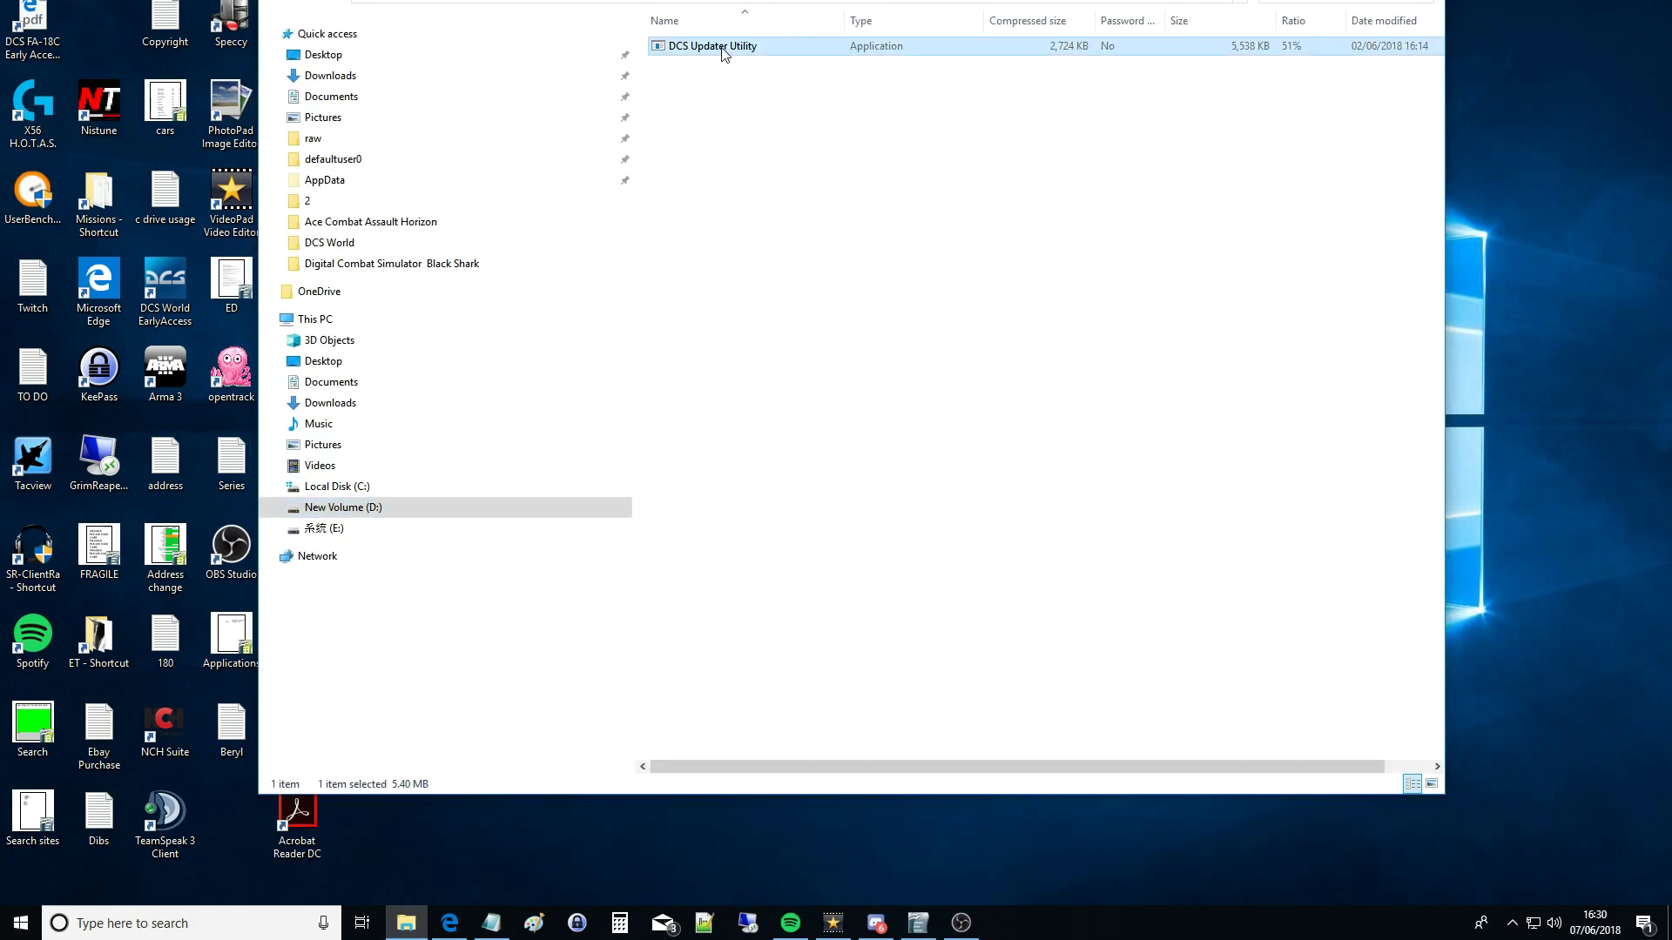
pyautogui.click(293, 7)
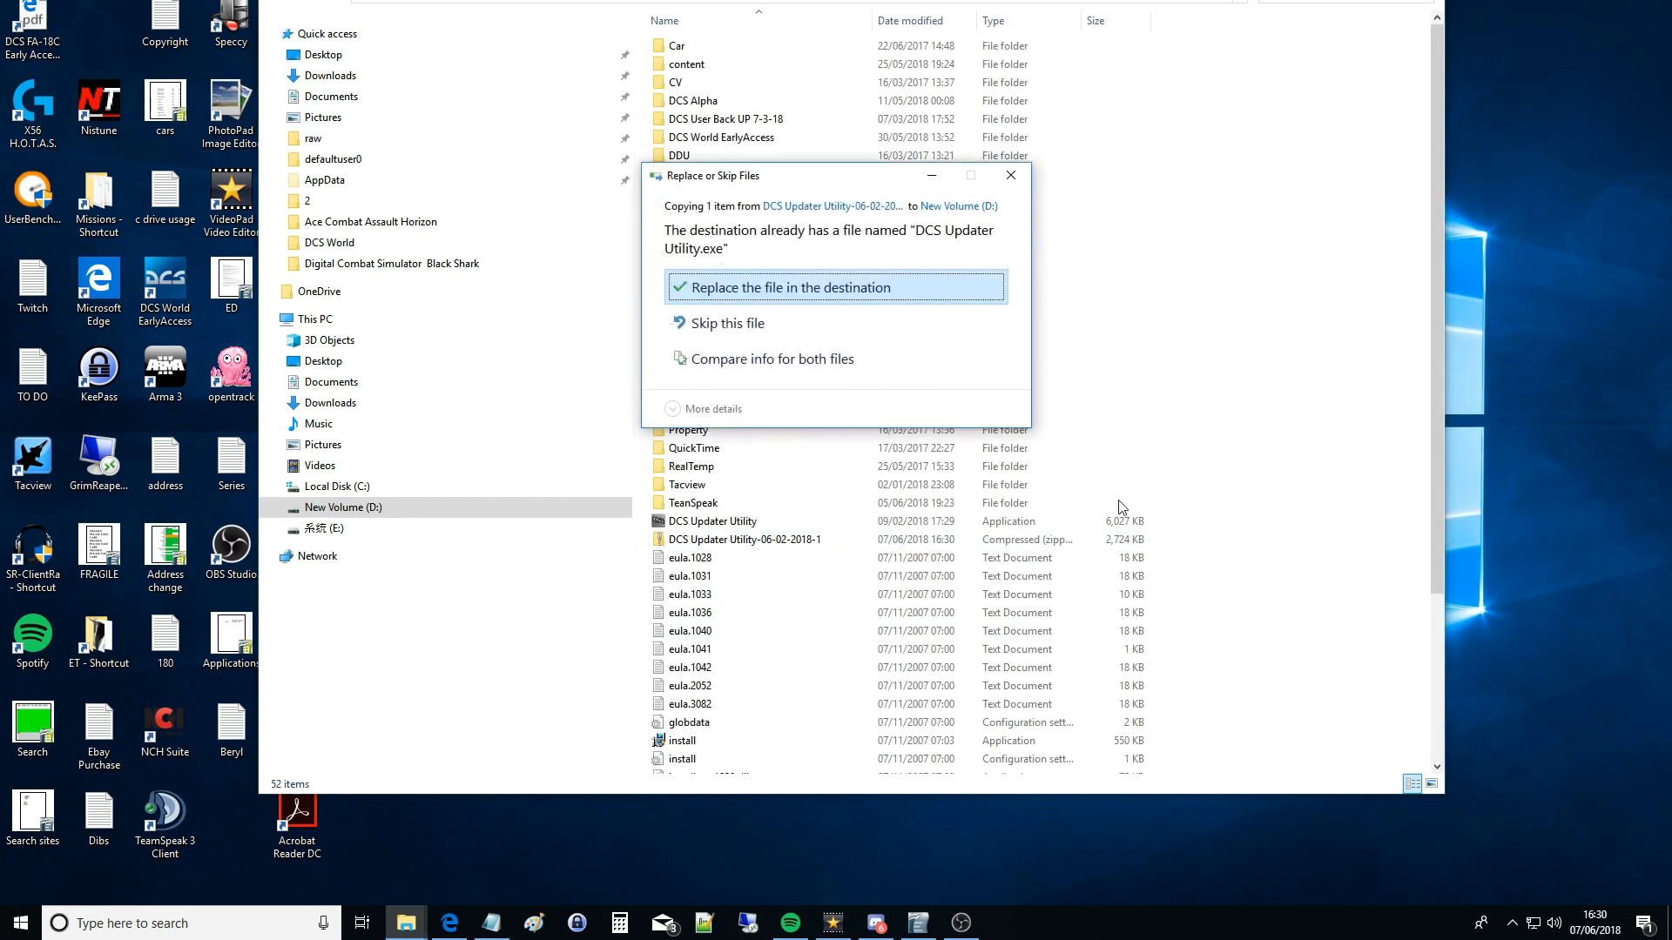
pyautogui.click(765, 289)
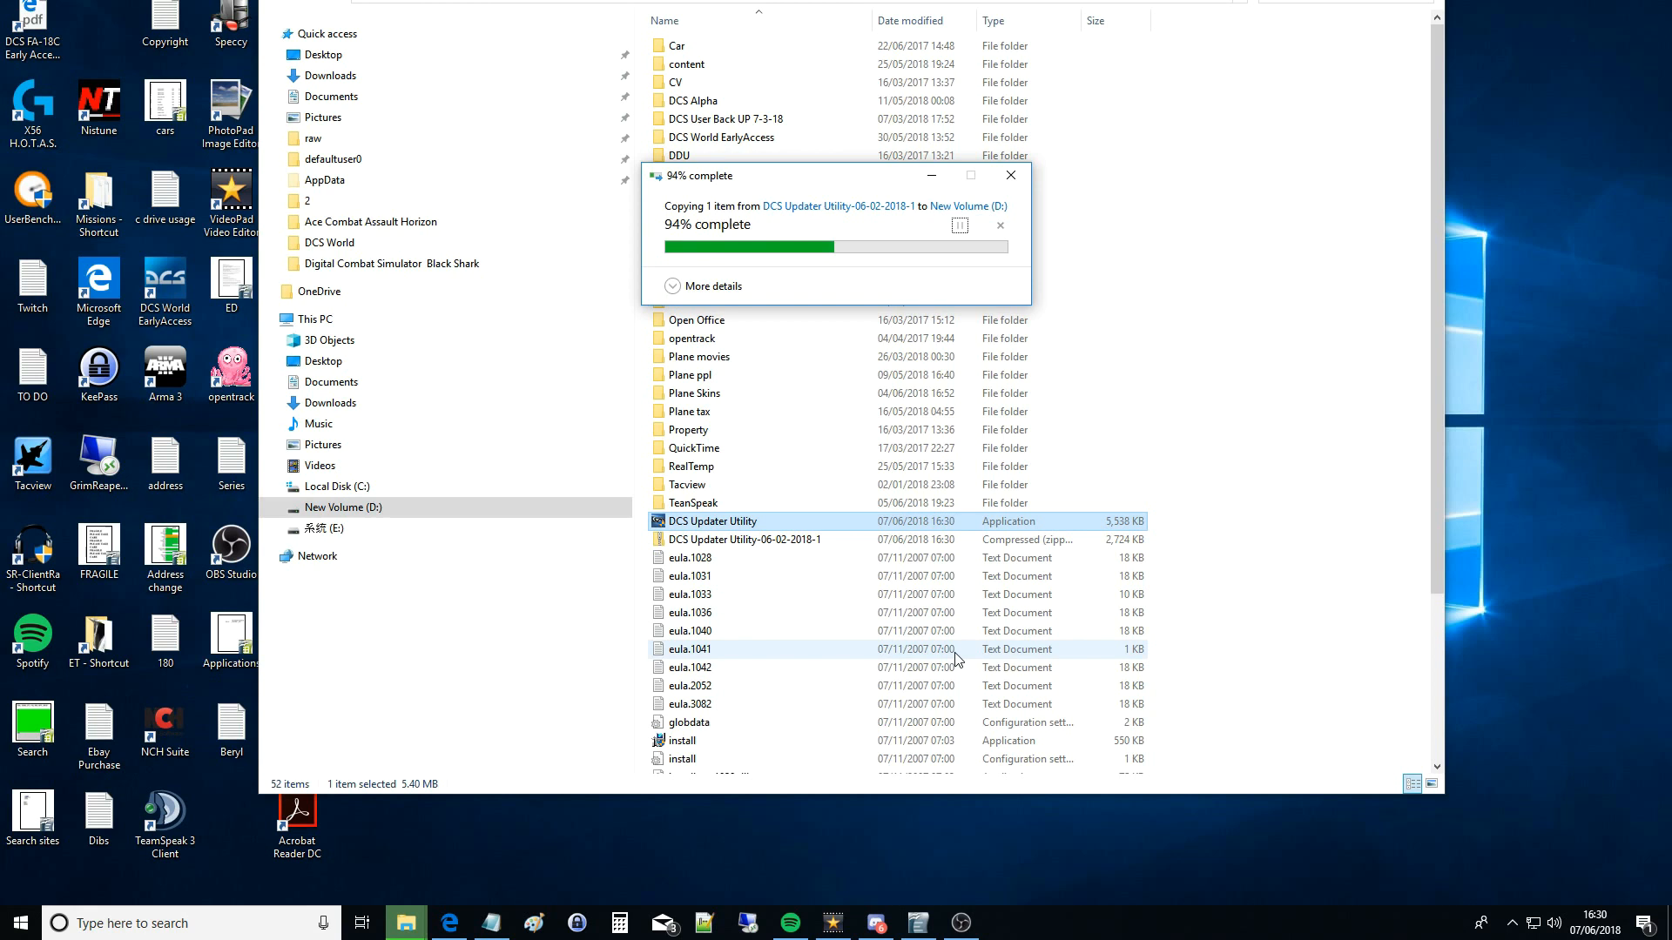
pyautogui.click(1281, 535)
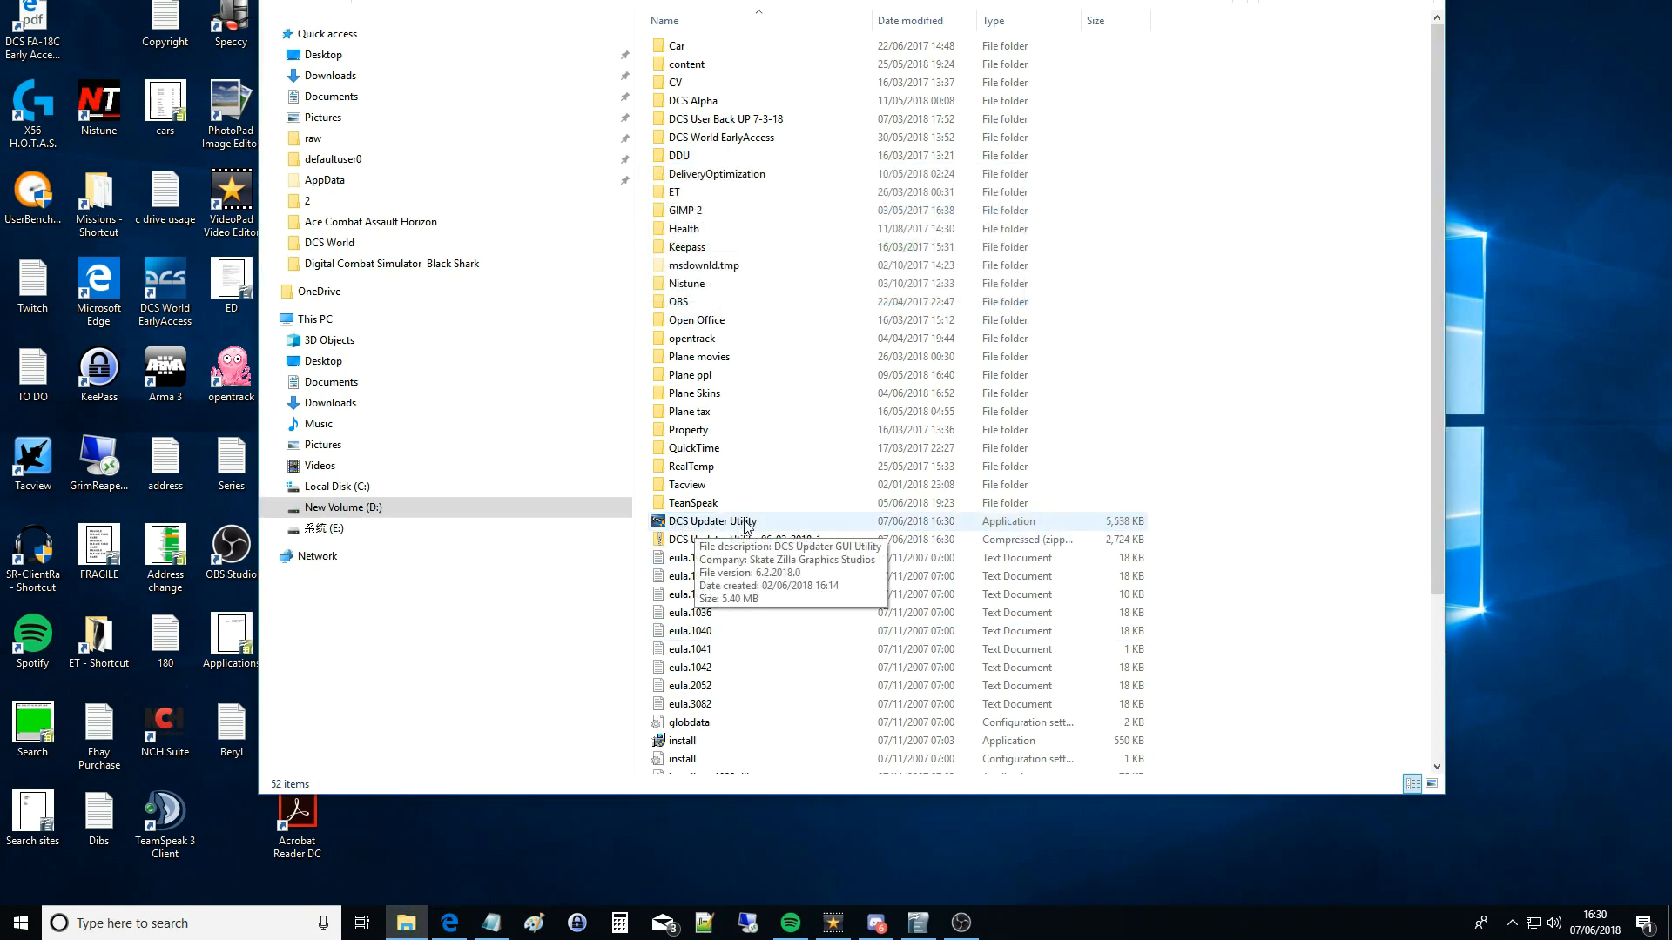
pyautogui.scroll(-2, 784, 598)
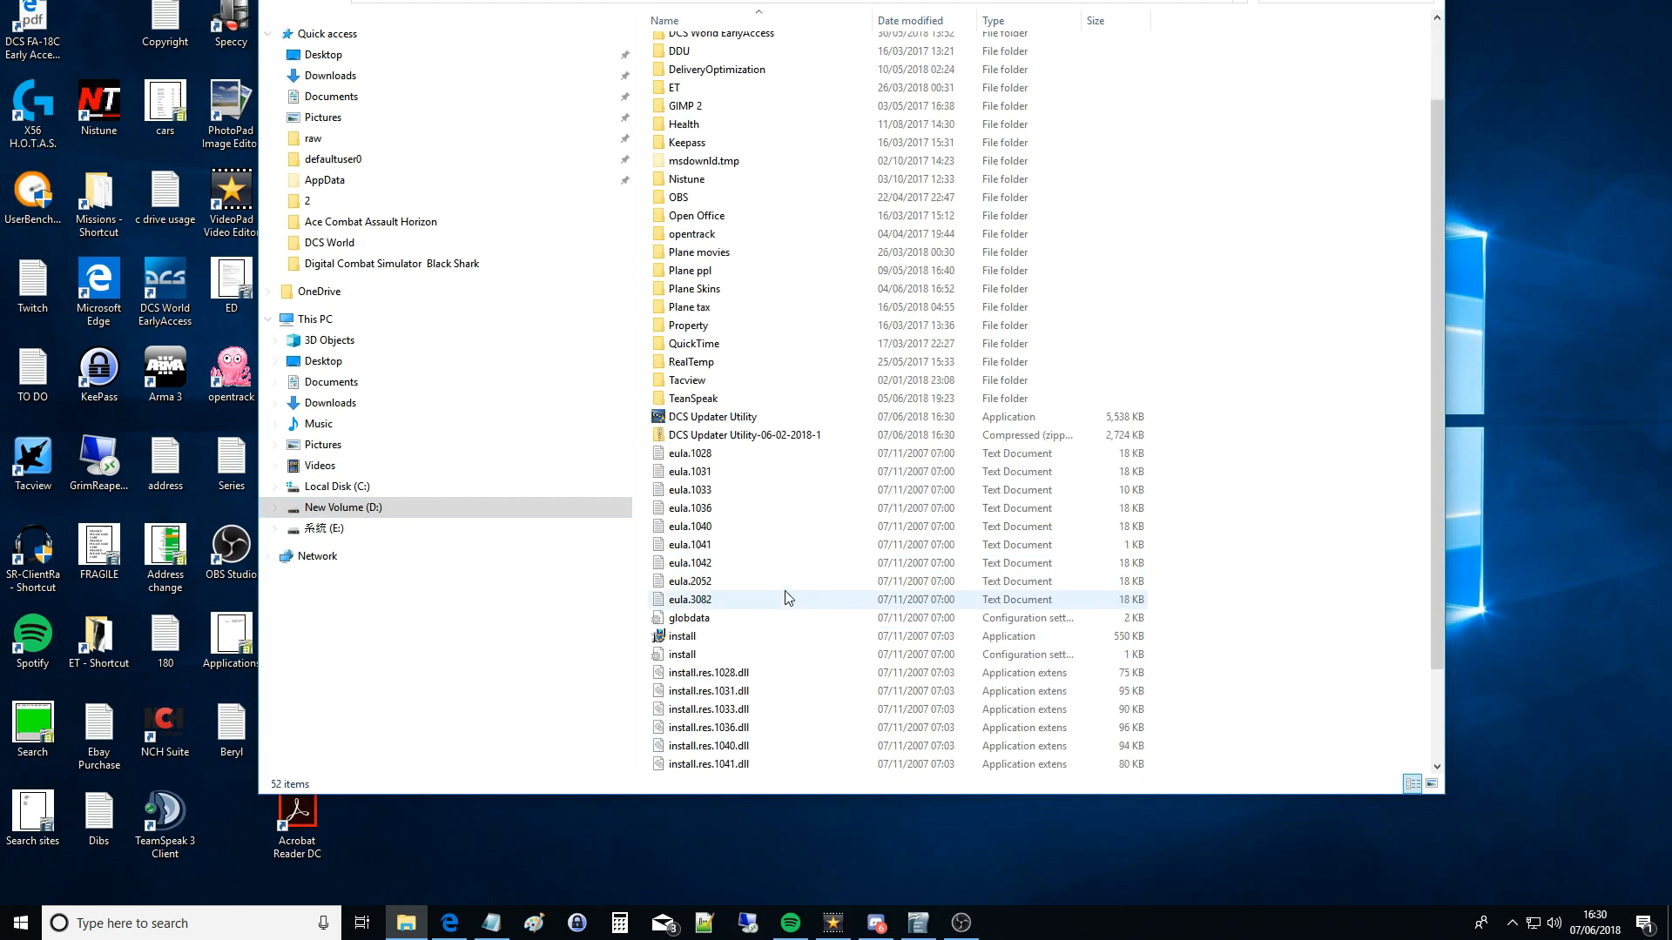
# Launch DCS Updater Utility and run it anyway past the Windows SmartScreen warning.
pyautogui.doubleClick(711, 418)
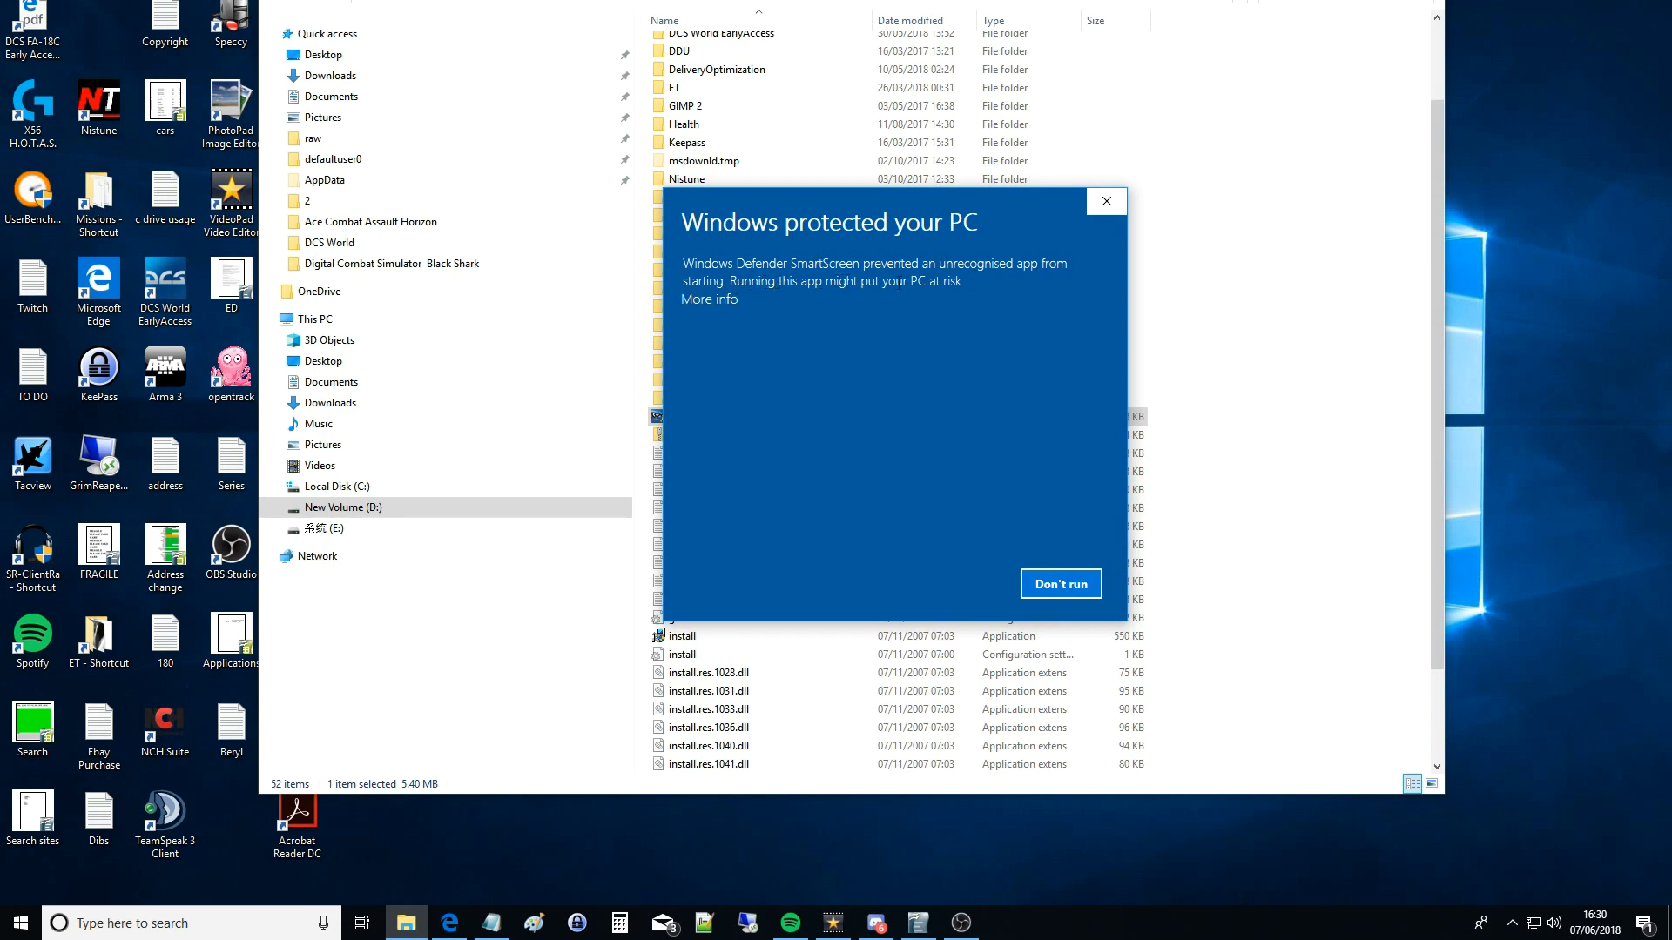
pyautogui.click(712, 300)
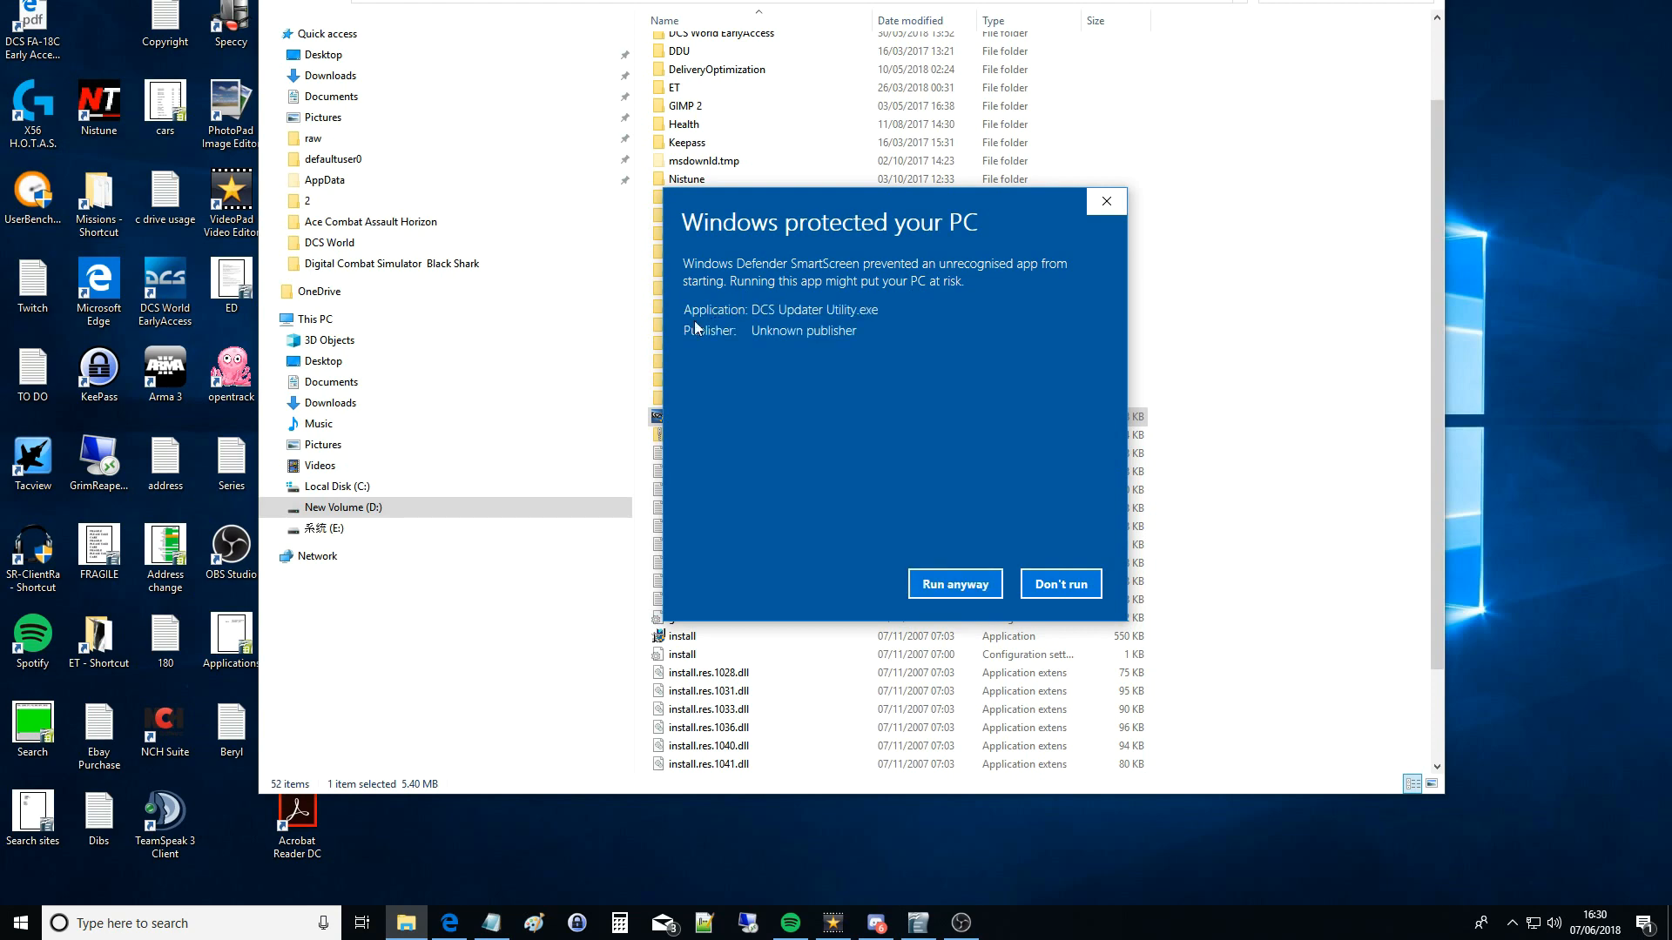
pyautogui.click(955, 583)
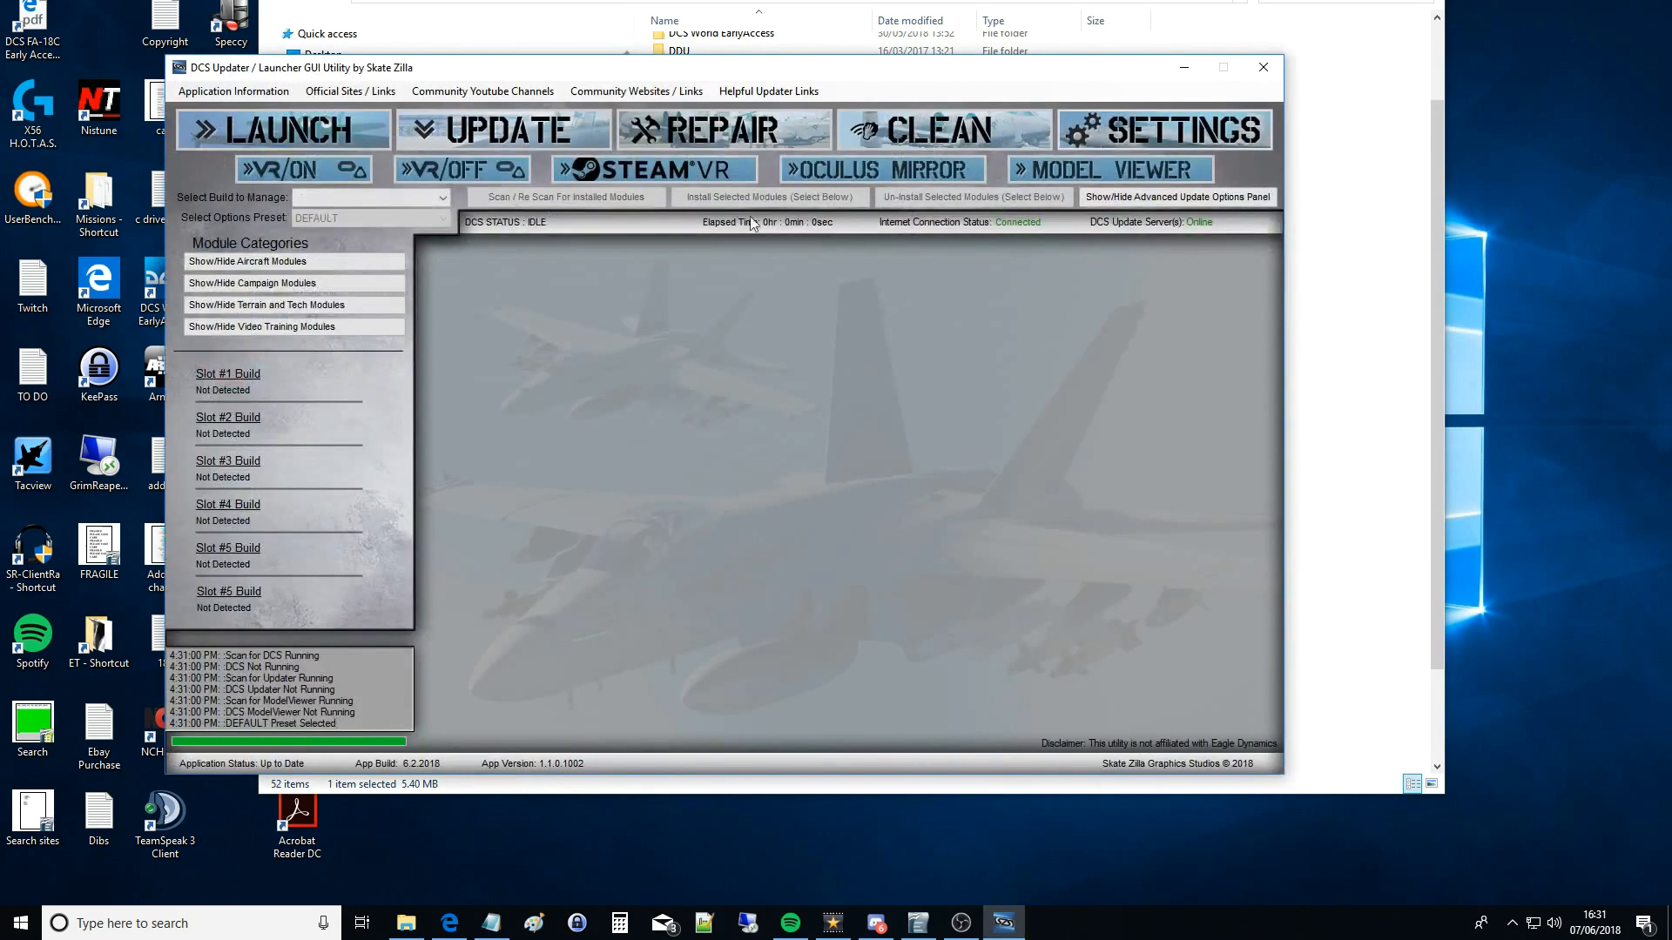
# Move the updater window higher and slightly to the right on screen.
pyautogui.moveTo(738, 112)
pyautogui.mouseDown()
pyautogui.moveTo(775, 31)
pyautogui.moveTo(829, 1)
pyautogui.mouseUp()
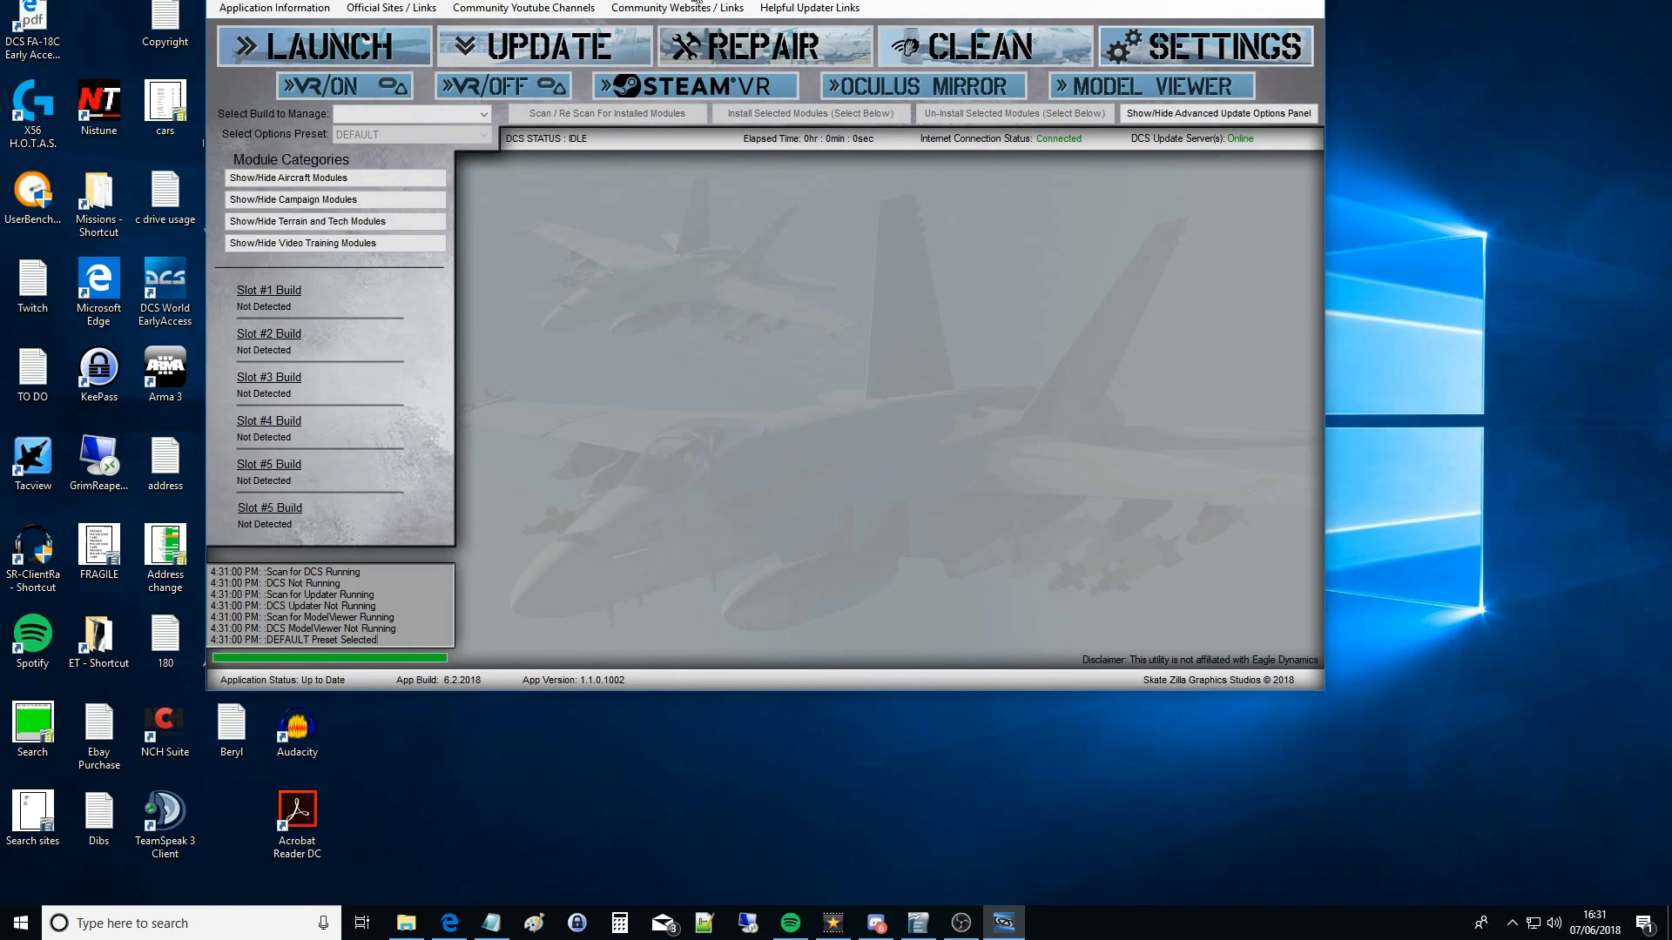
pyautogui.moveTo(829, 2); pyautogui.dragTo(893, 2)
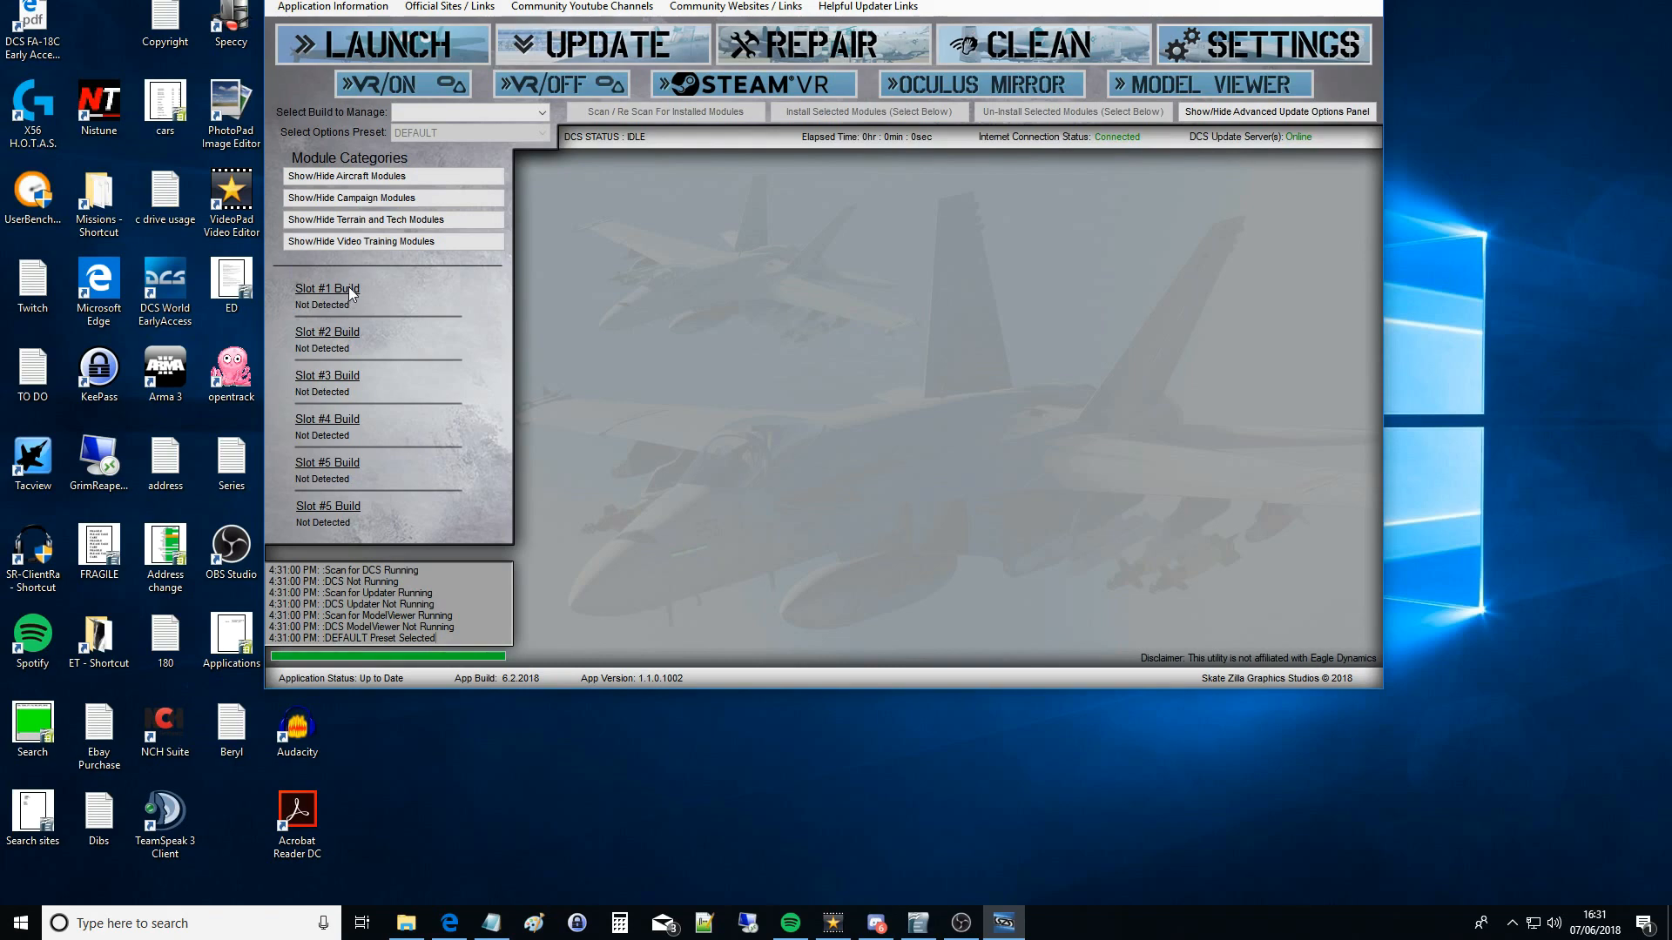
pyautogui.click(1258, 52)
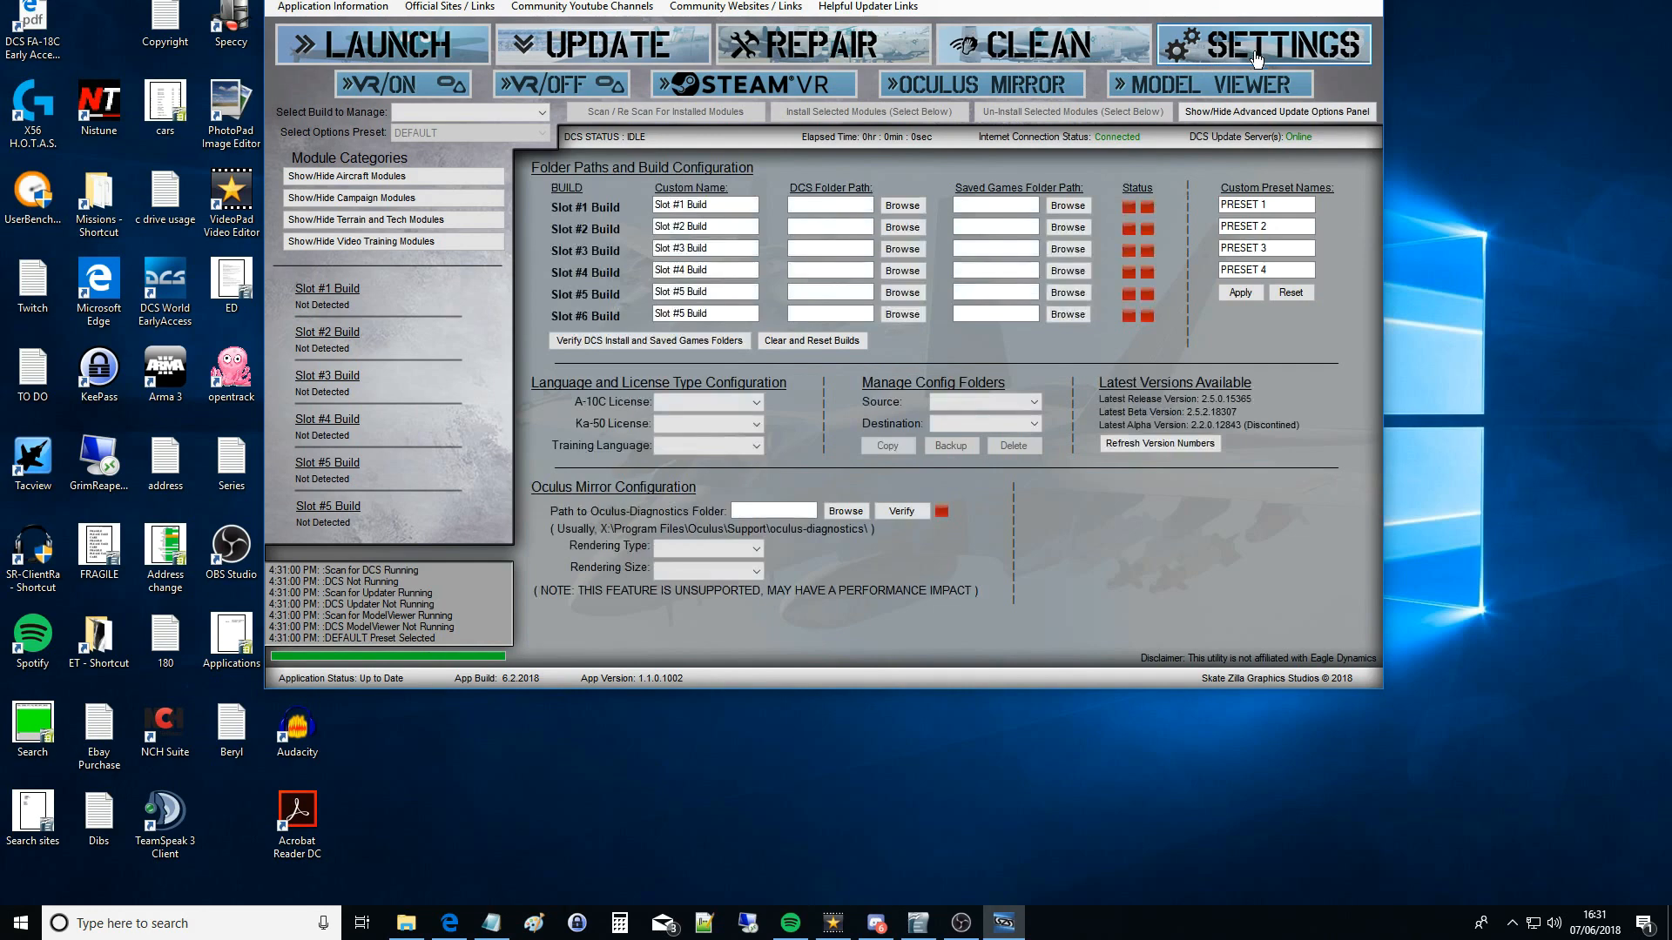
pyautogui.click(725, 208)
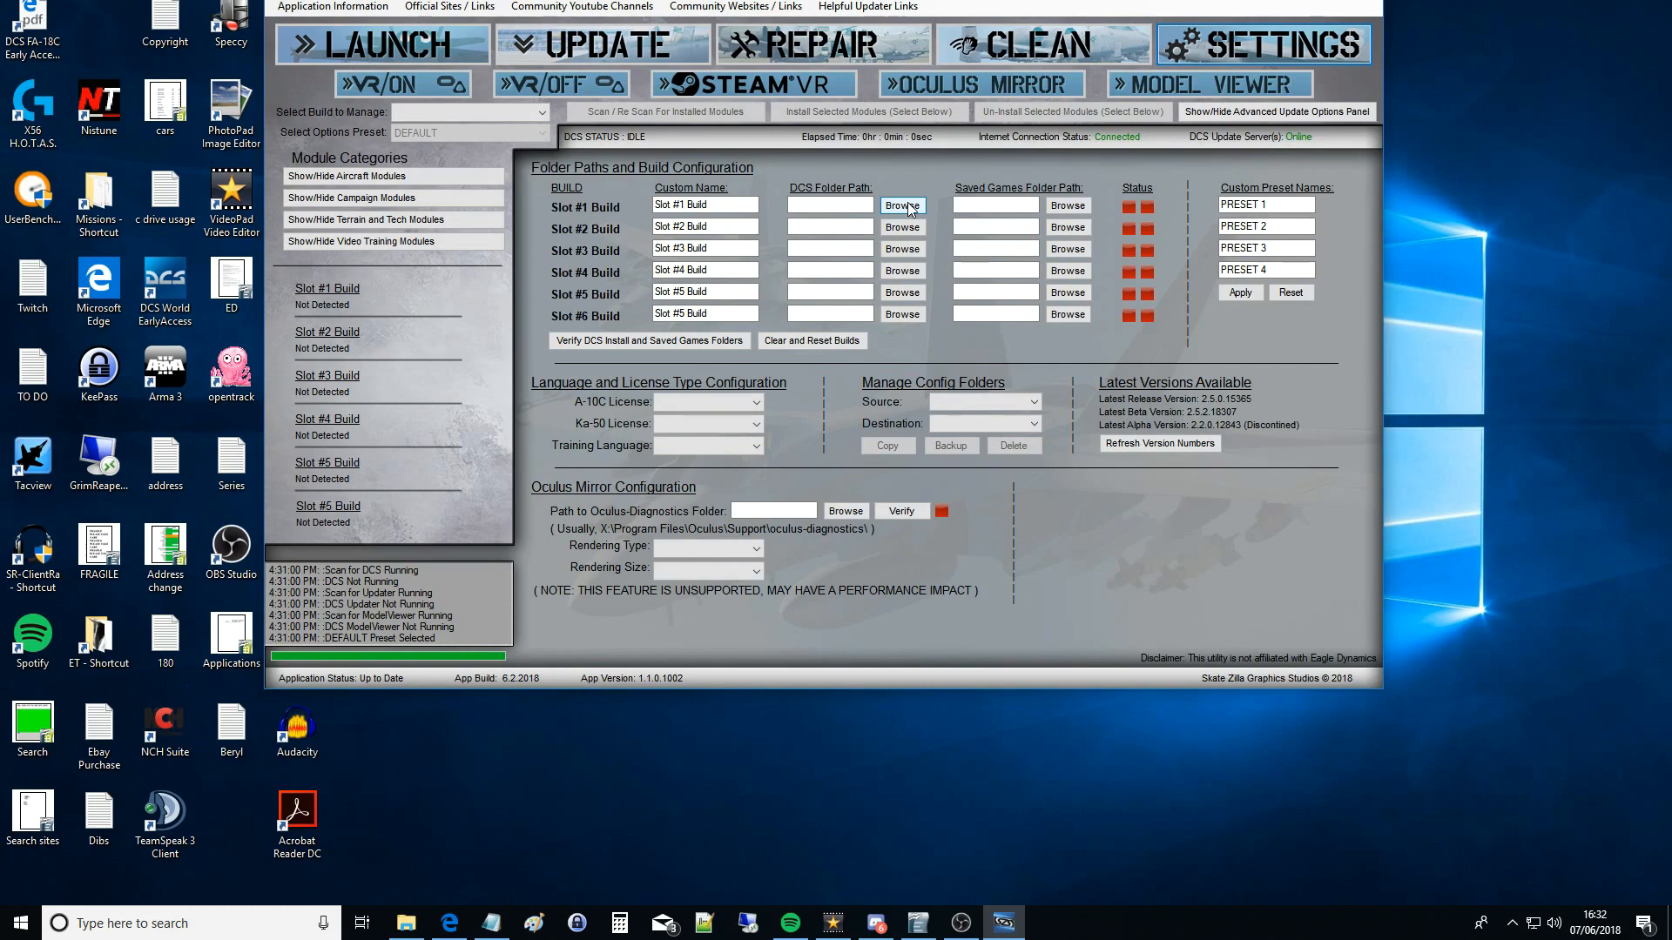
# Browse to E:\DCS World and confirm it as Slot #1's DCS install folder.
pyautogui.click(901, 206)
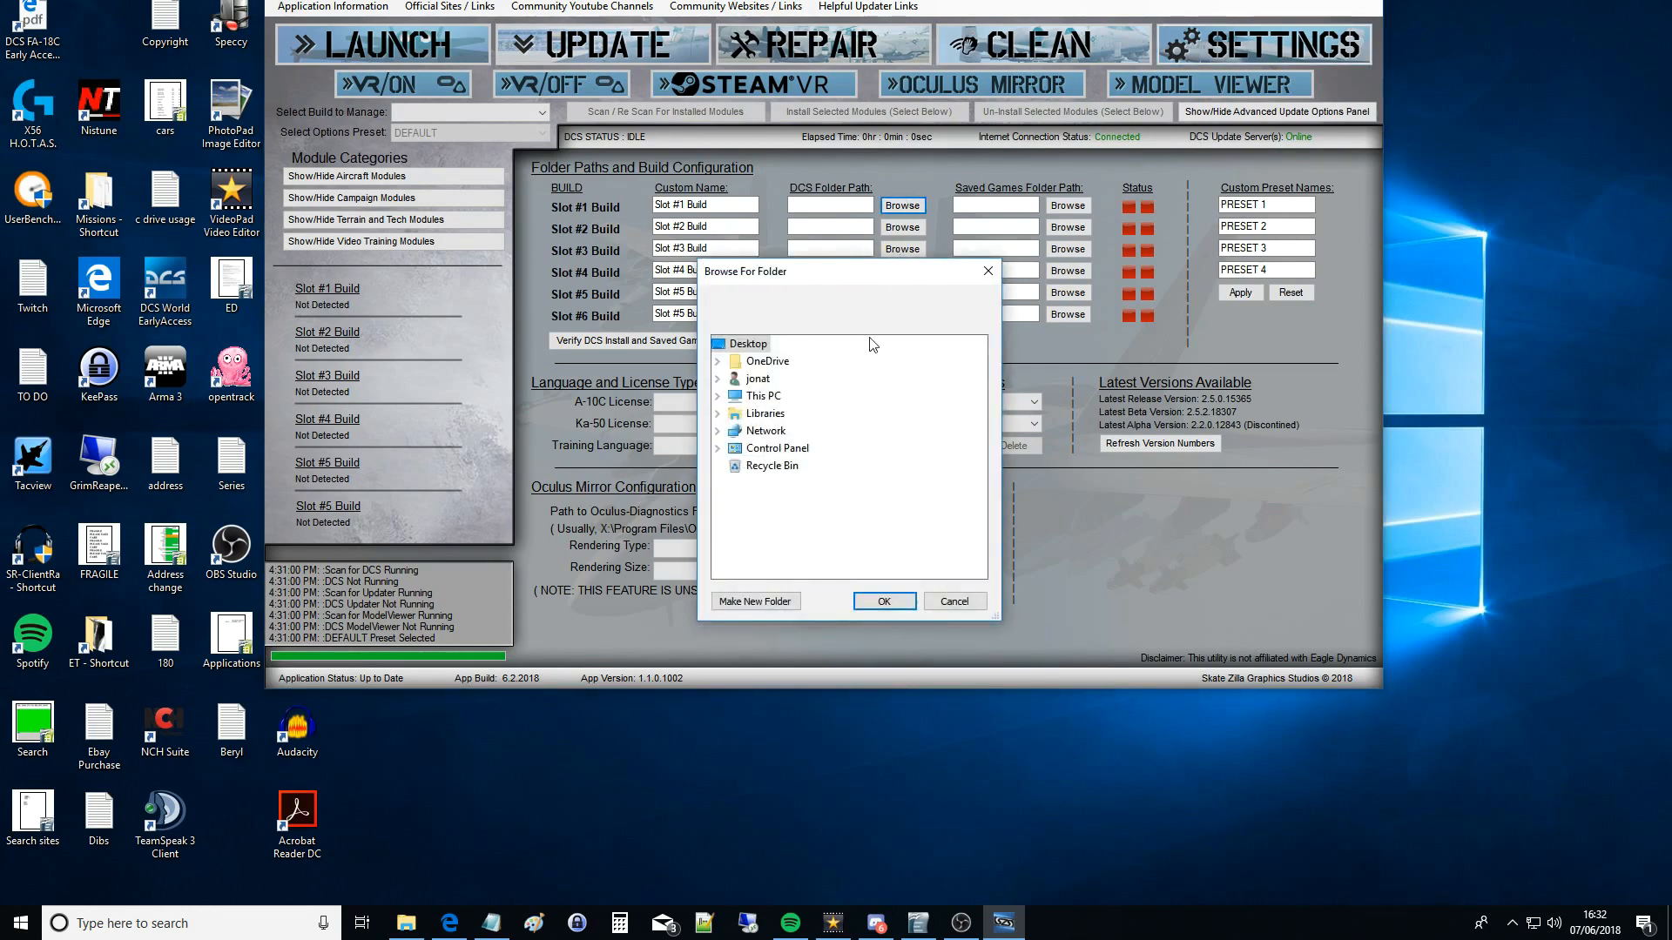
pyautogui.click(735, 395)
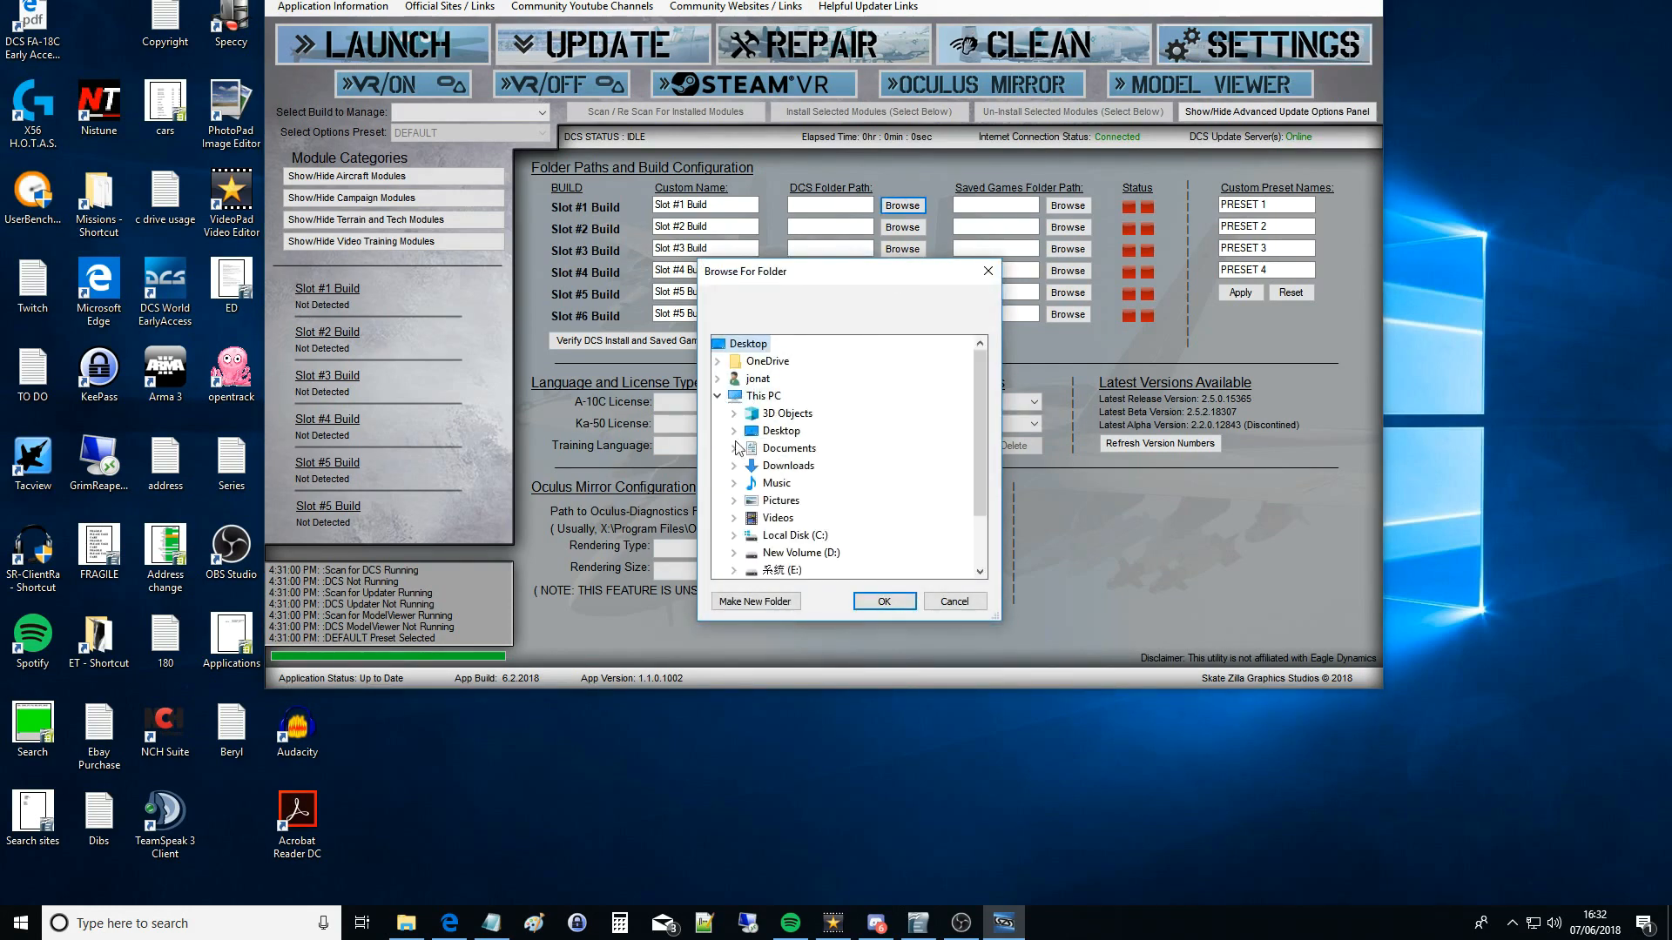
pyautogui.scroll(-1, 739, 413)
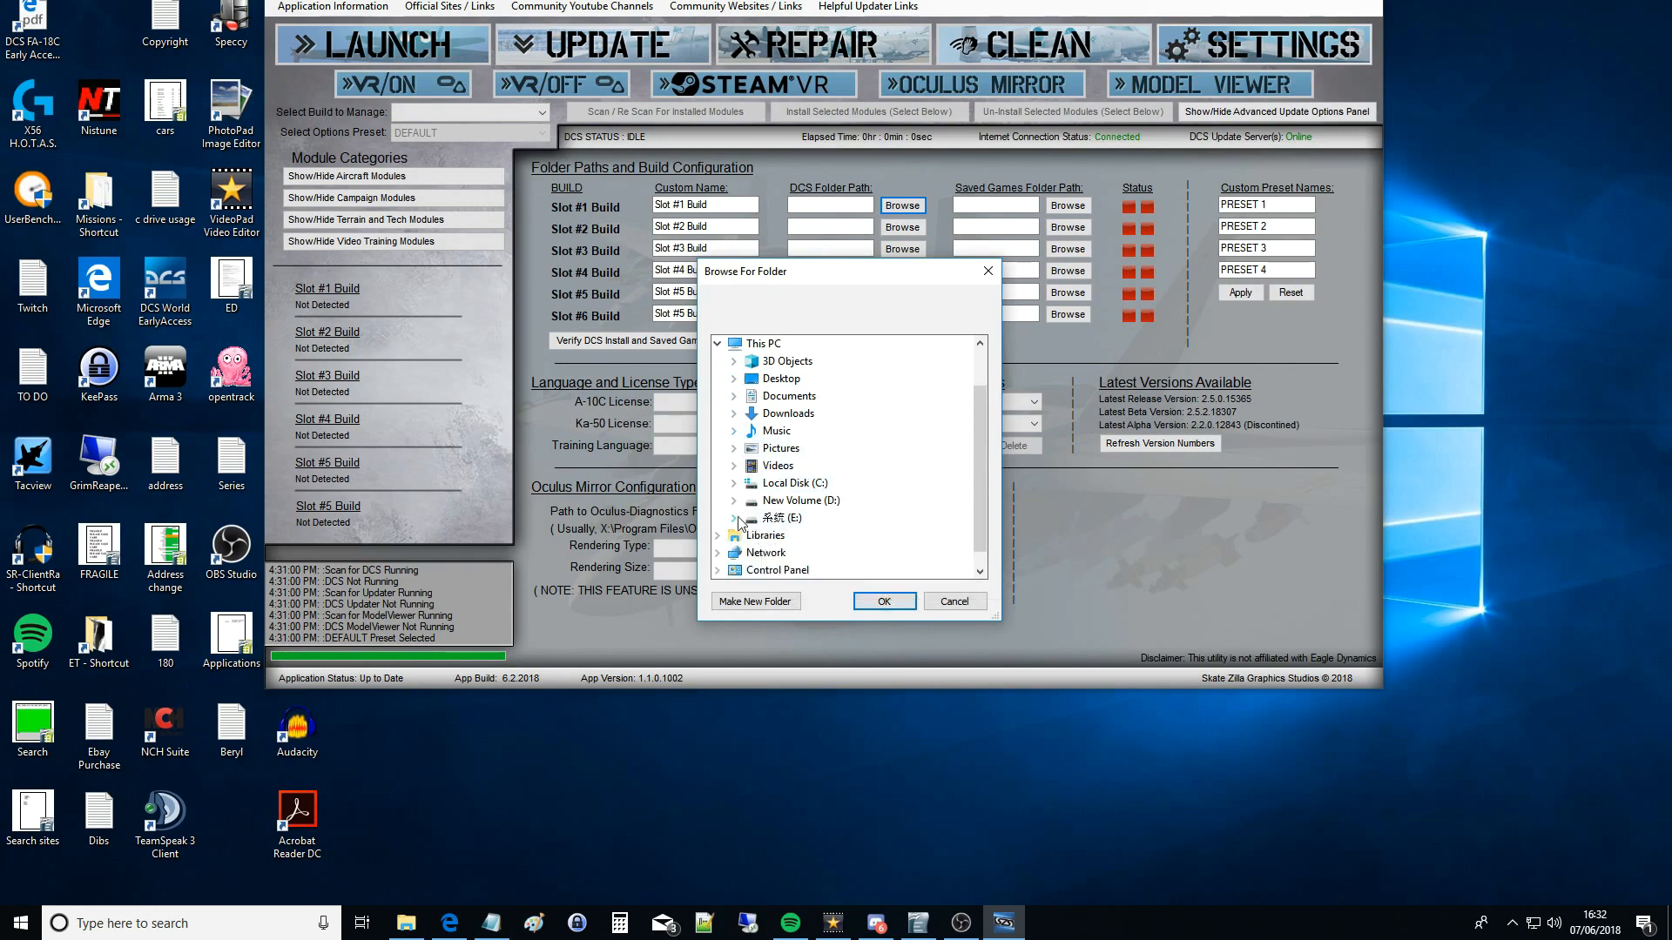
pyautogui.click(735, 518)
pyautogui.doubleClick(802, 536)
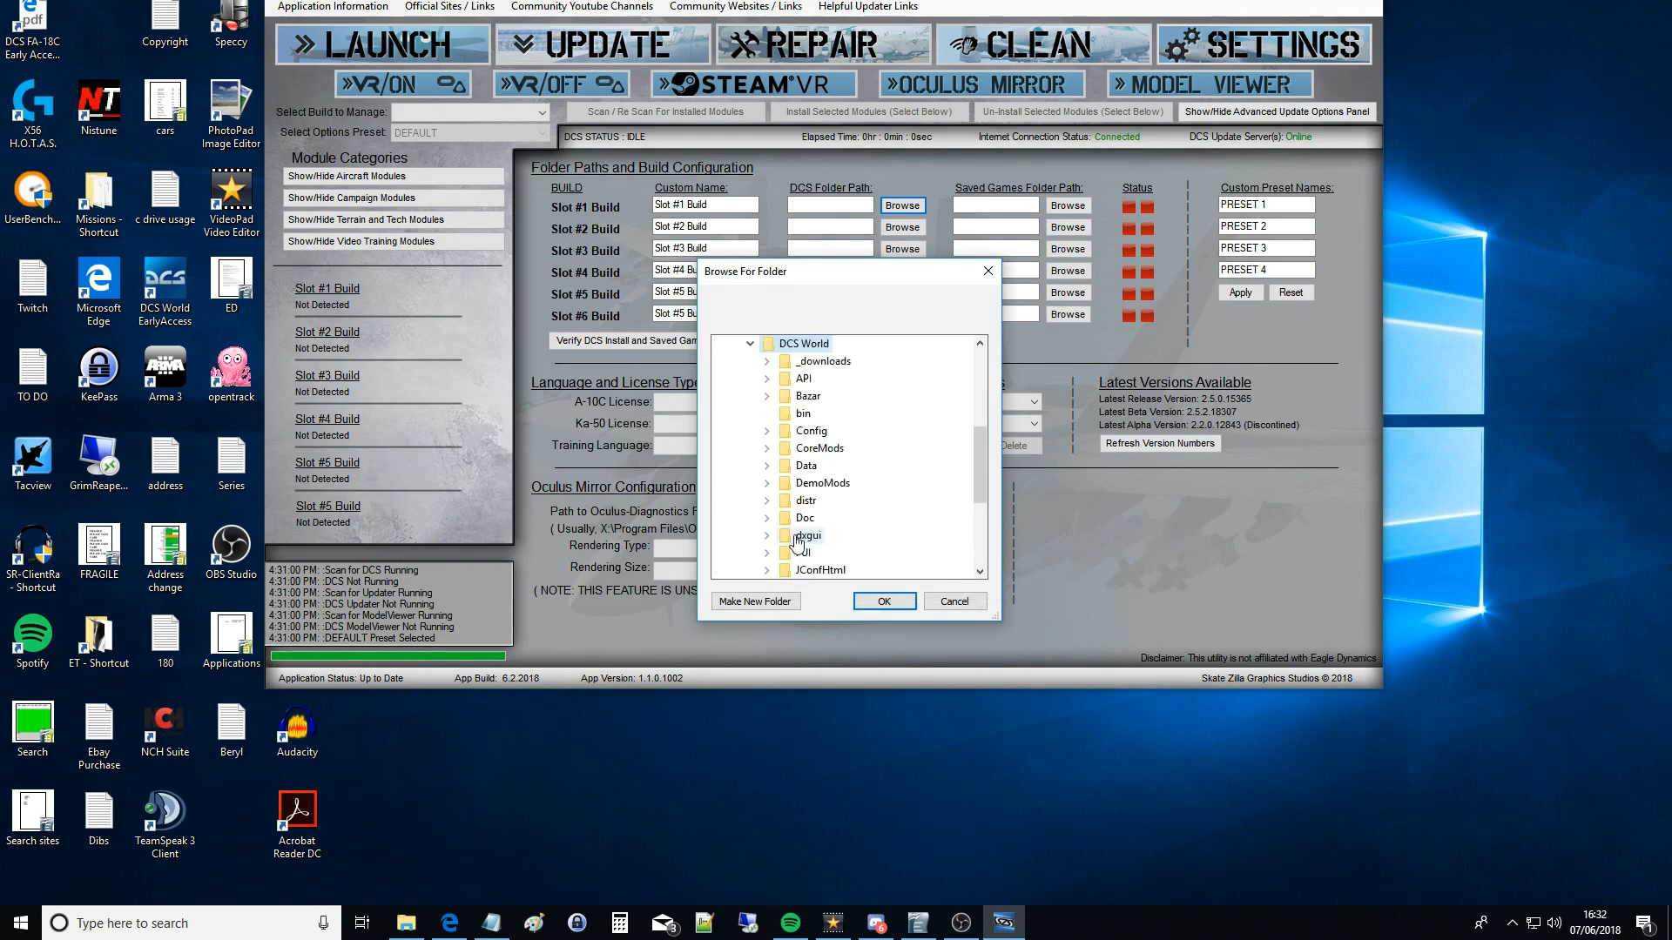
pyautogui.click(893, 604)
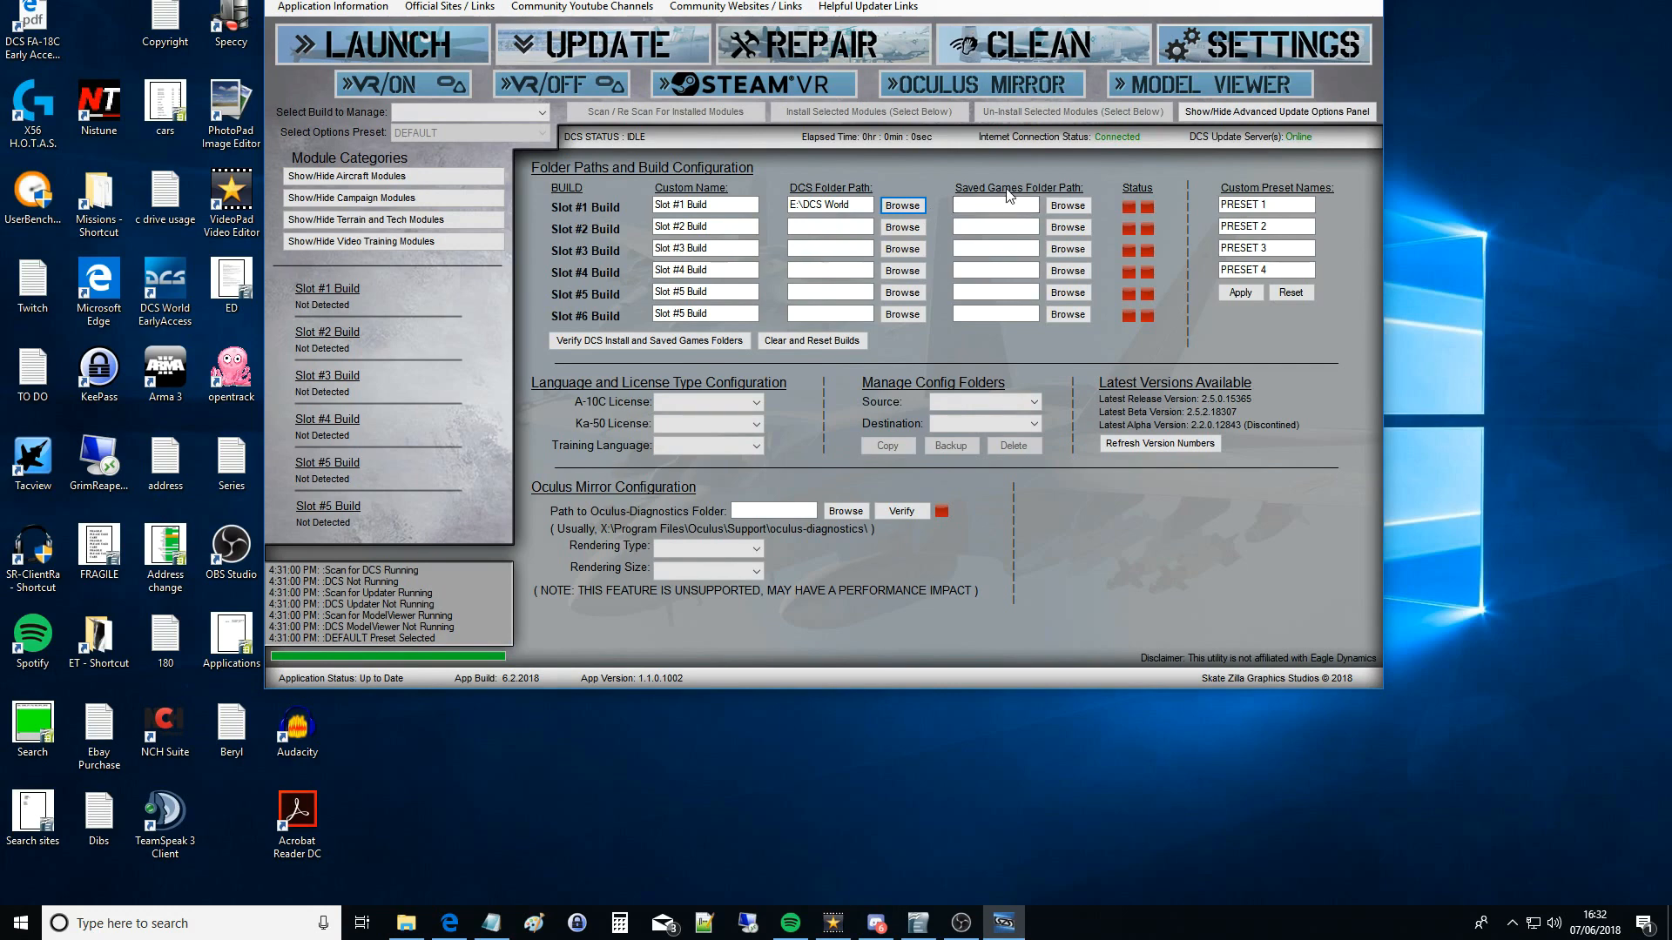
# Browse to the DCS folder under the user's Saved Games on C: and confirm it as Slot #1's saved games folder.
pyautogui.click(1068, 207)
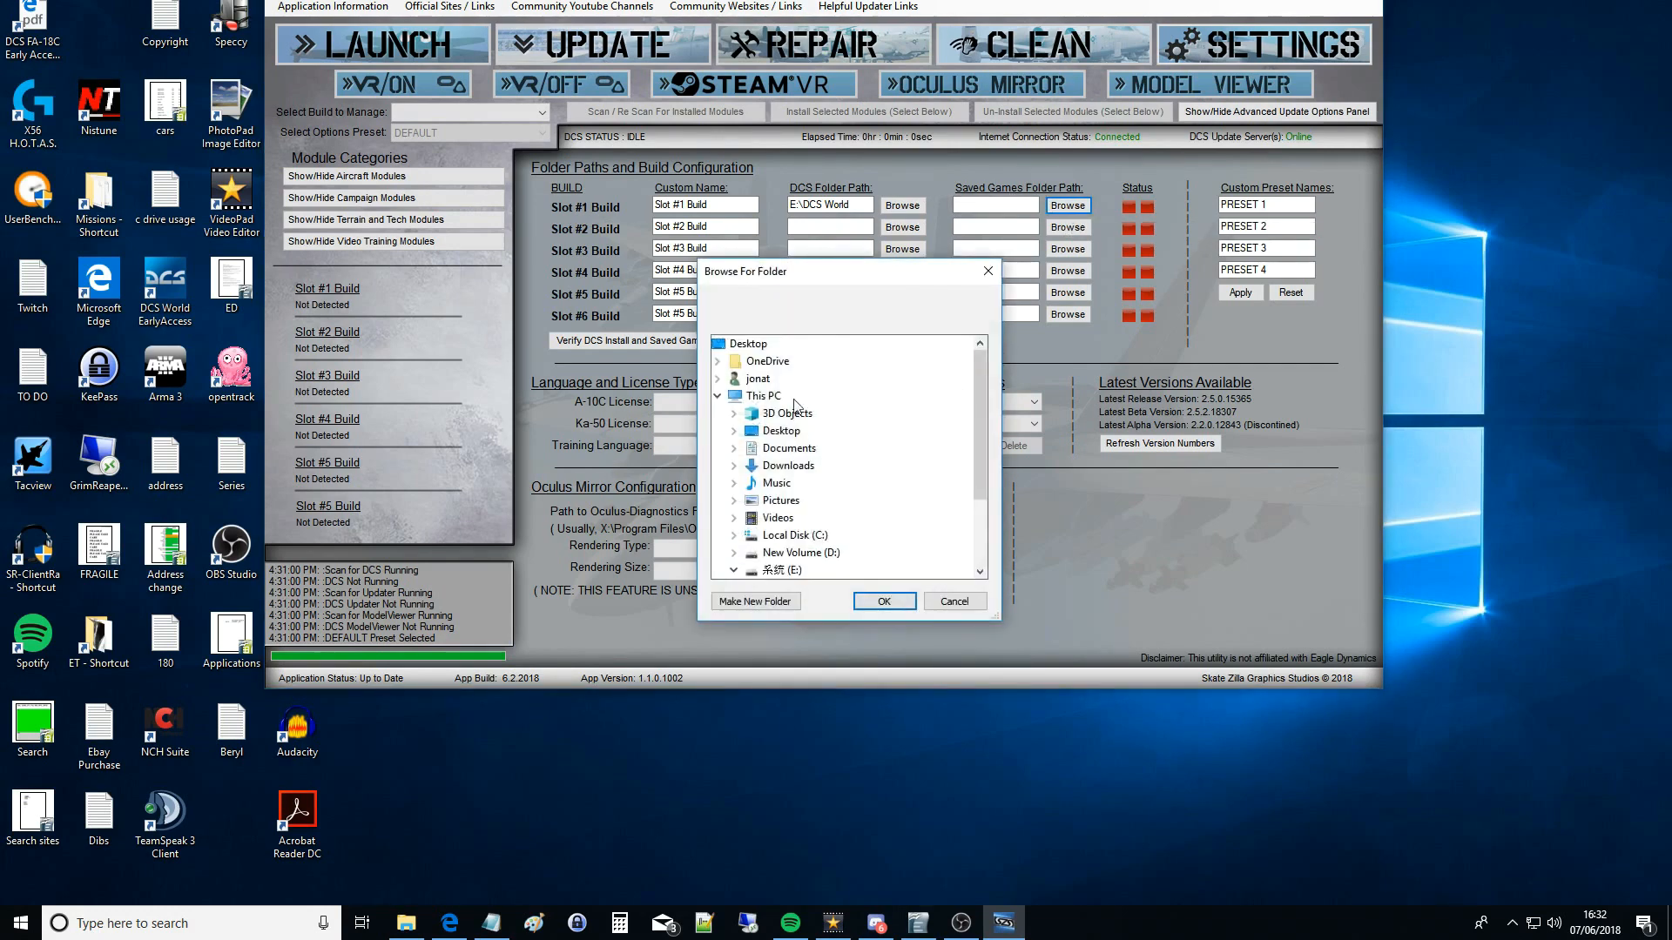
pyautogui.click(734, 536)
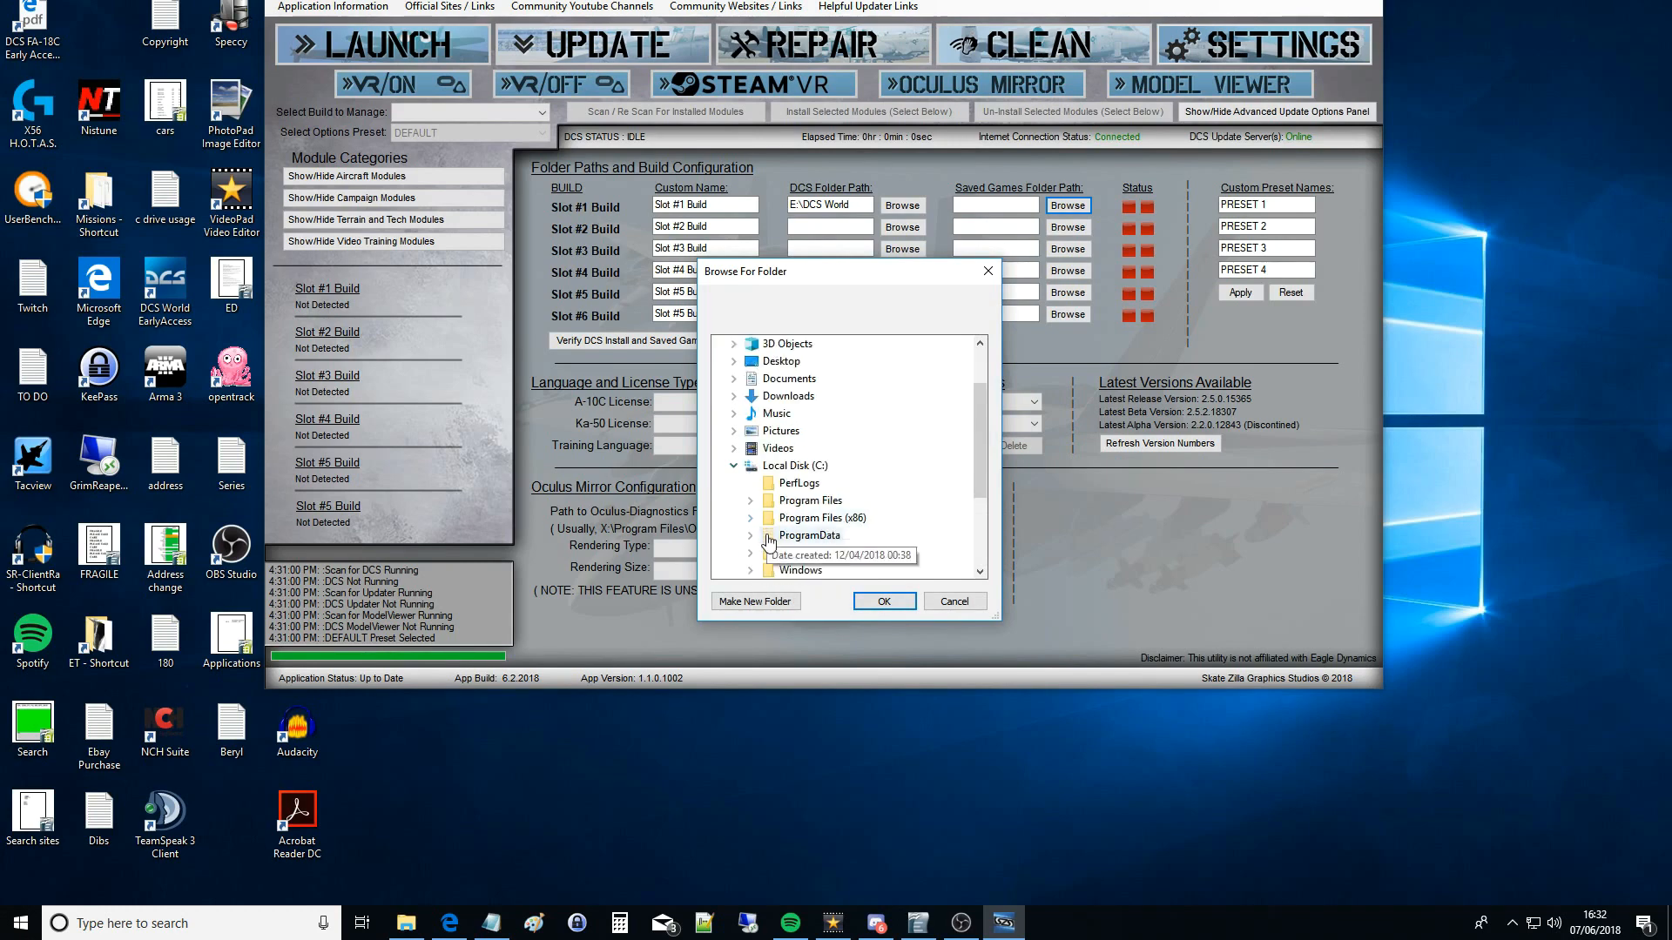
pyautogui.click(752, 554)
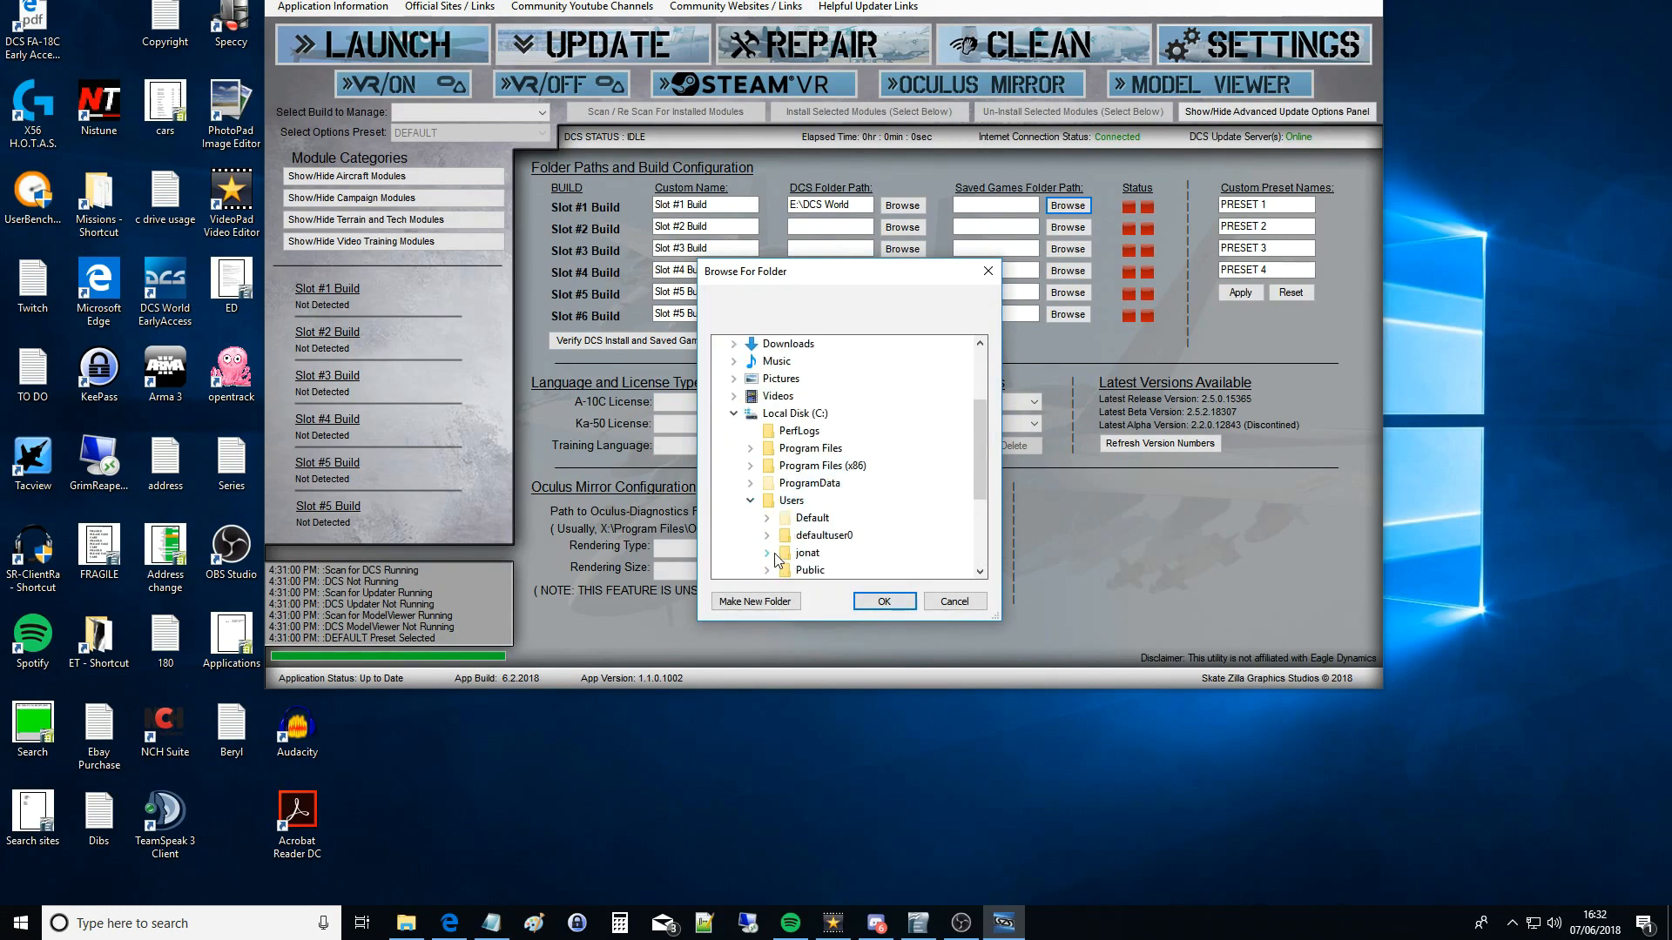
pyautogui.click(768, 555)
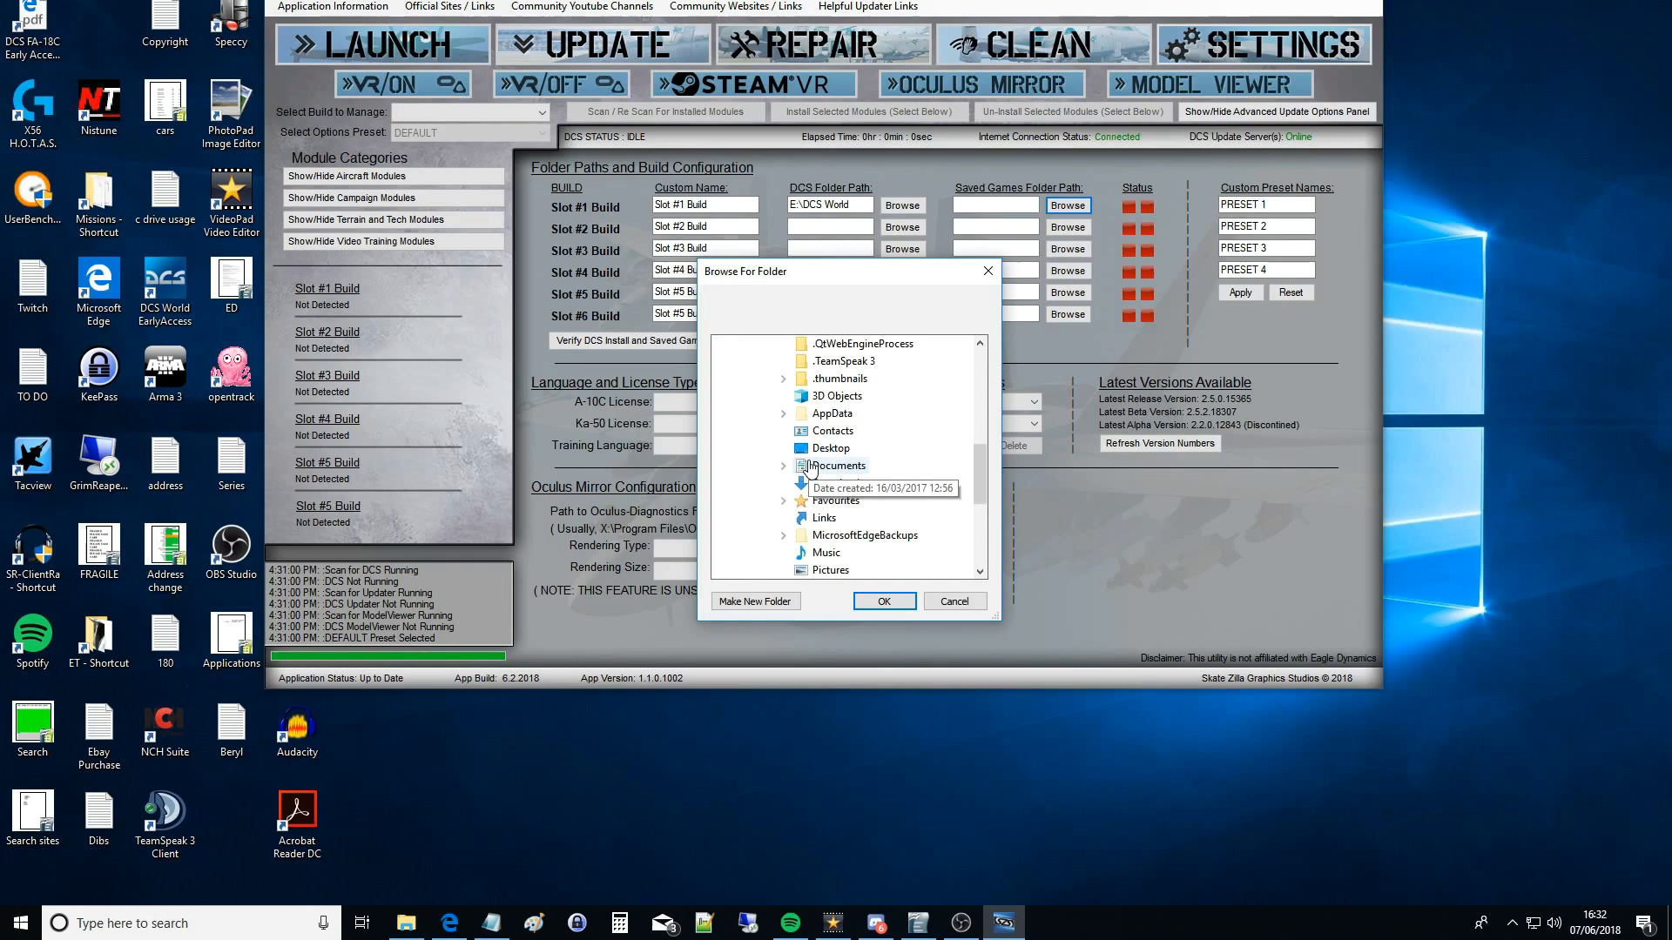
pyautogui.scroll(-3, 806, 471)
pyautogui.click(783, 438)
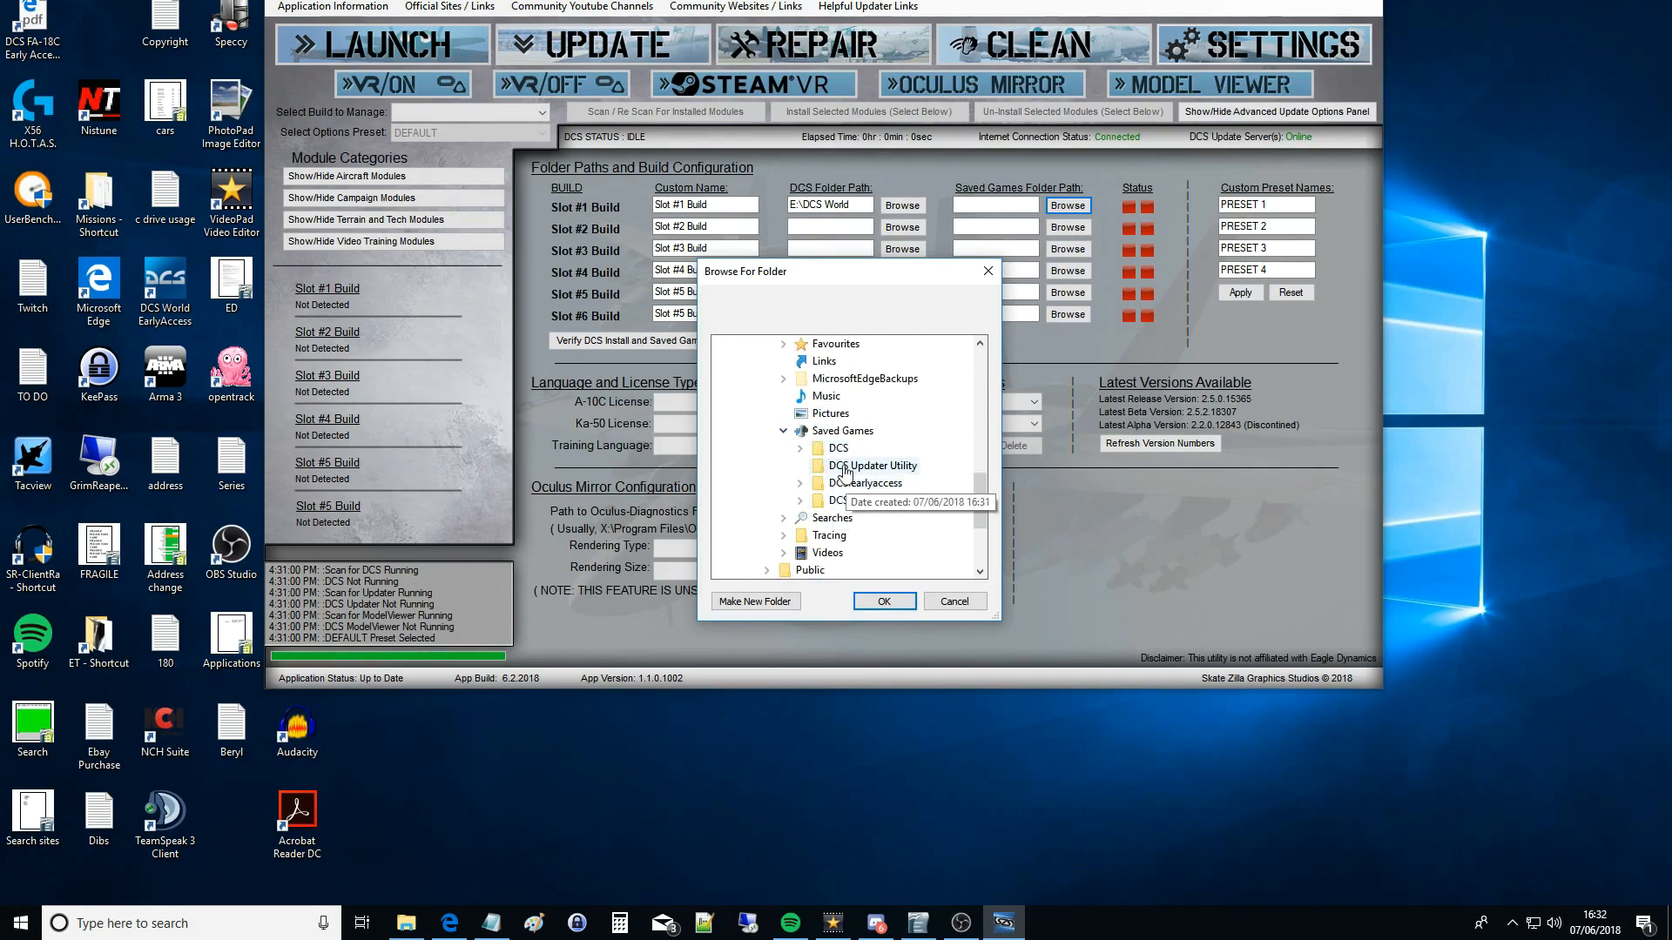
pyautogui.doubleClick(838, 448)
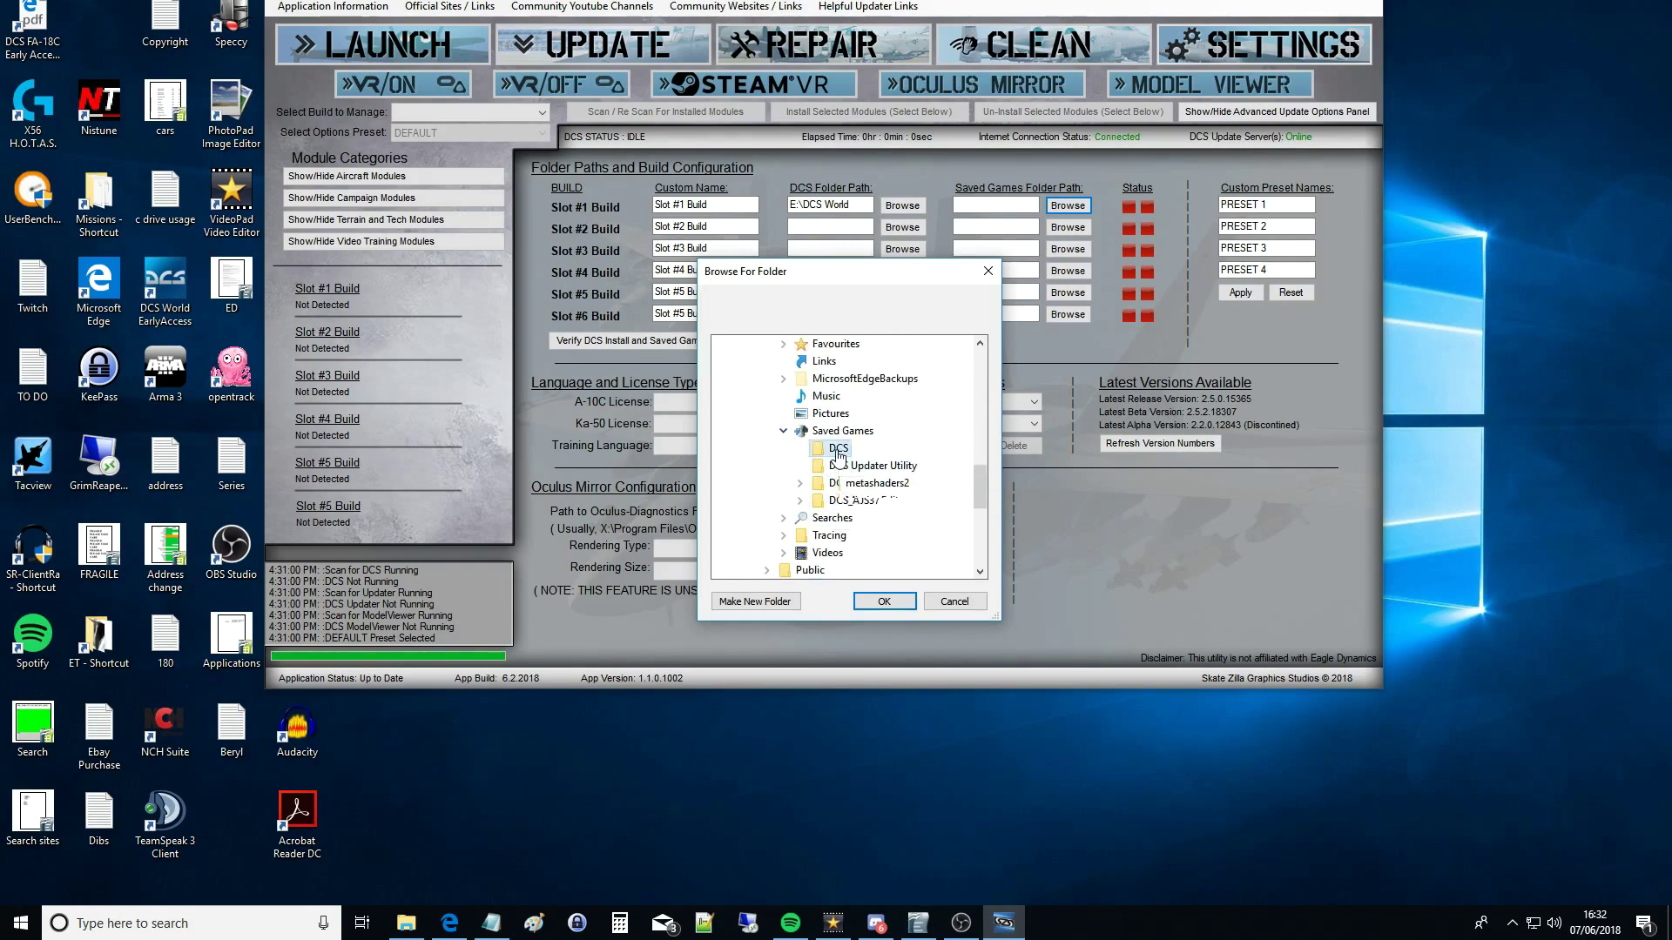
pyautogui.click(884, 601)
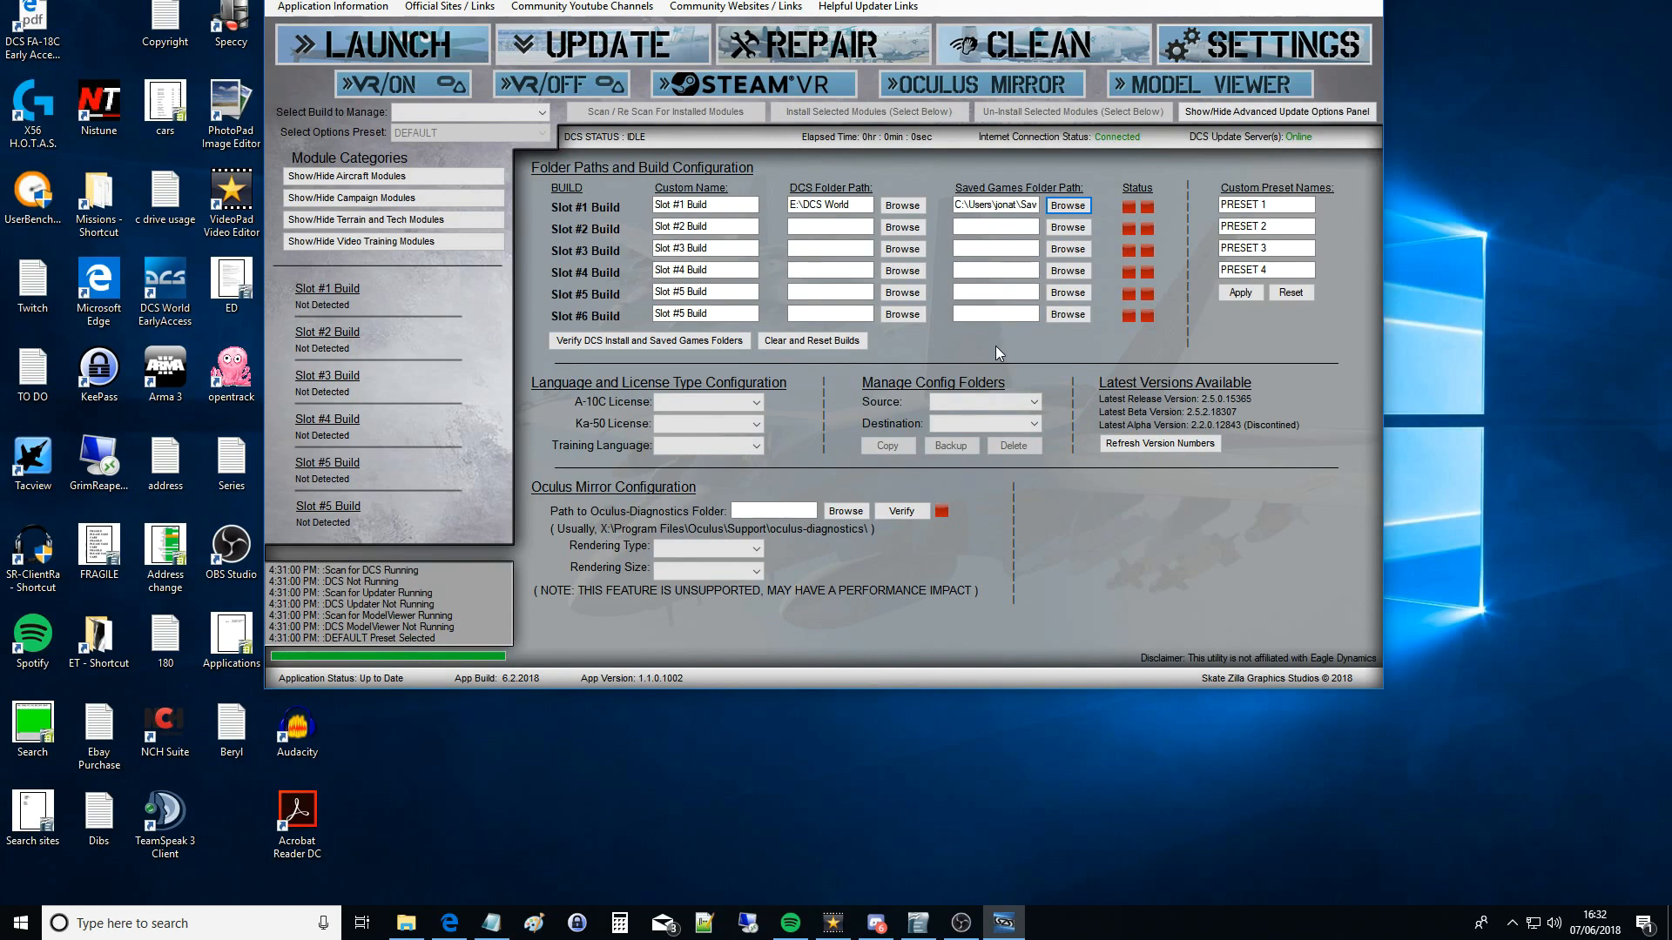
# Replace Slot #1's custom name 'Slot #1 Build' with 'Open Beta'.
pyautogui.click(706, 206)
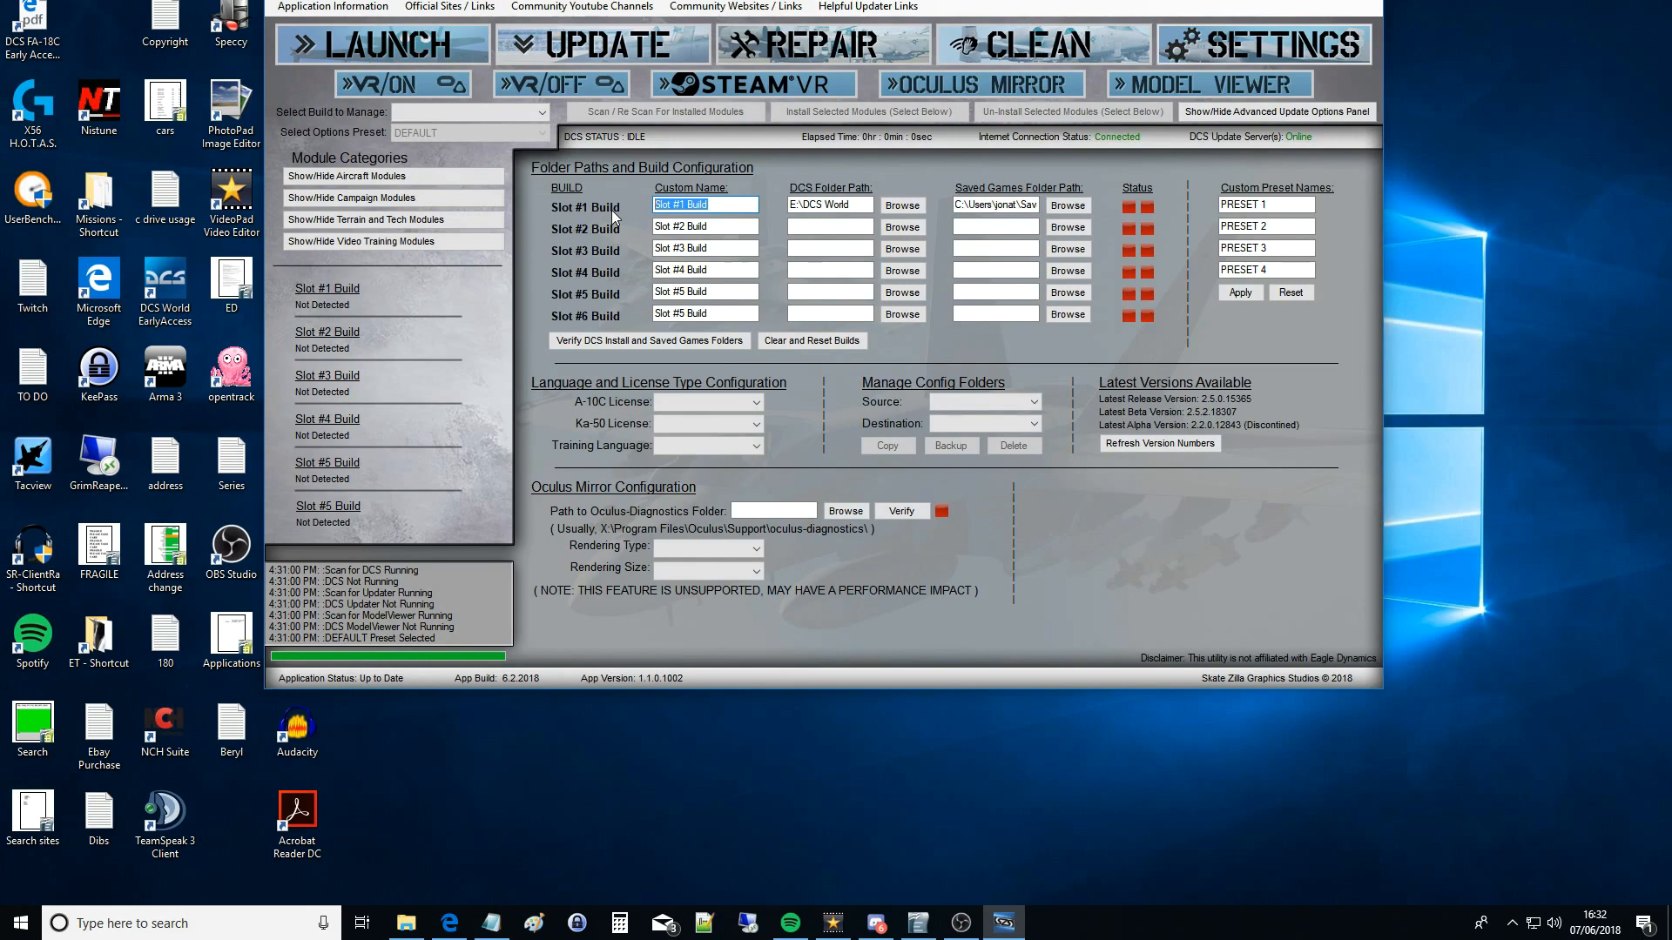
pyautogui.write('Relea')
pyautogui.write('se')
pyautogui.press('BackSpace')
pyautogui.press('BackSpace')
pyautogui.press('BackSpace')
pyautogui.write('Open Bet')
pyautogui.write('a')
# Verify Slot #1's install and saved games folders, detecting installed version 2.5.2.18307.
pyautogui.click(594, 354)
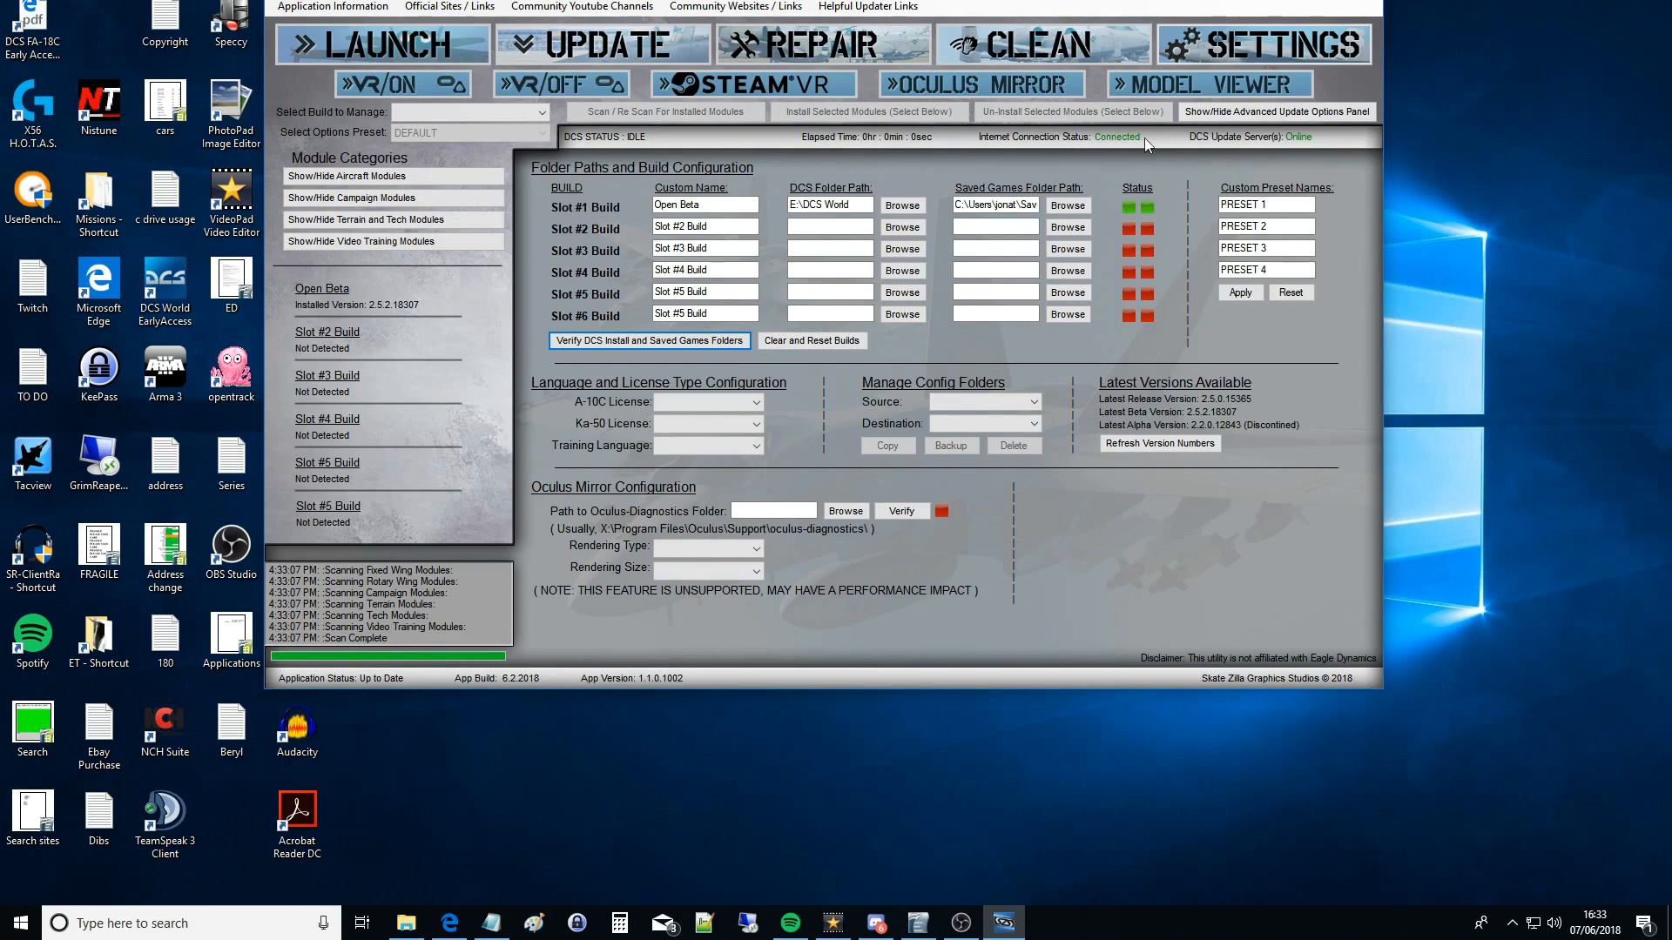
# Show the update servers status panel listing all twelve DCS update servers online.
pyautogui.click(1301, 139)
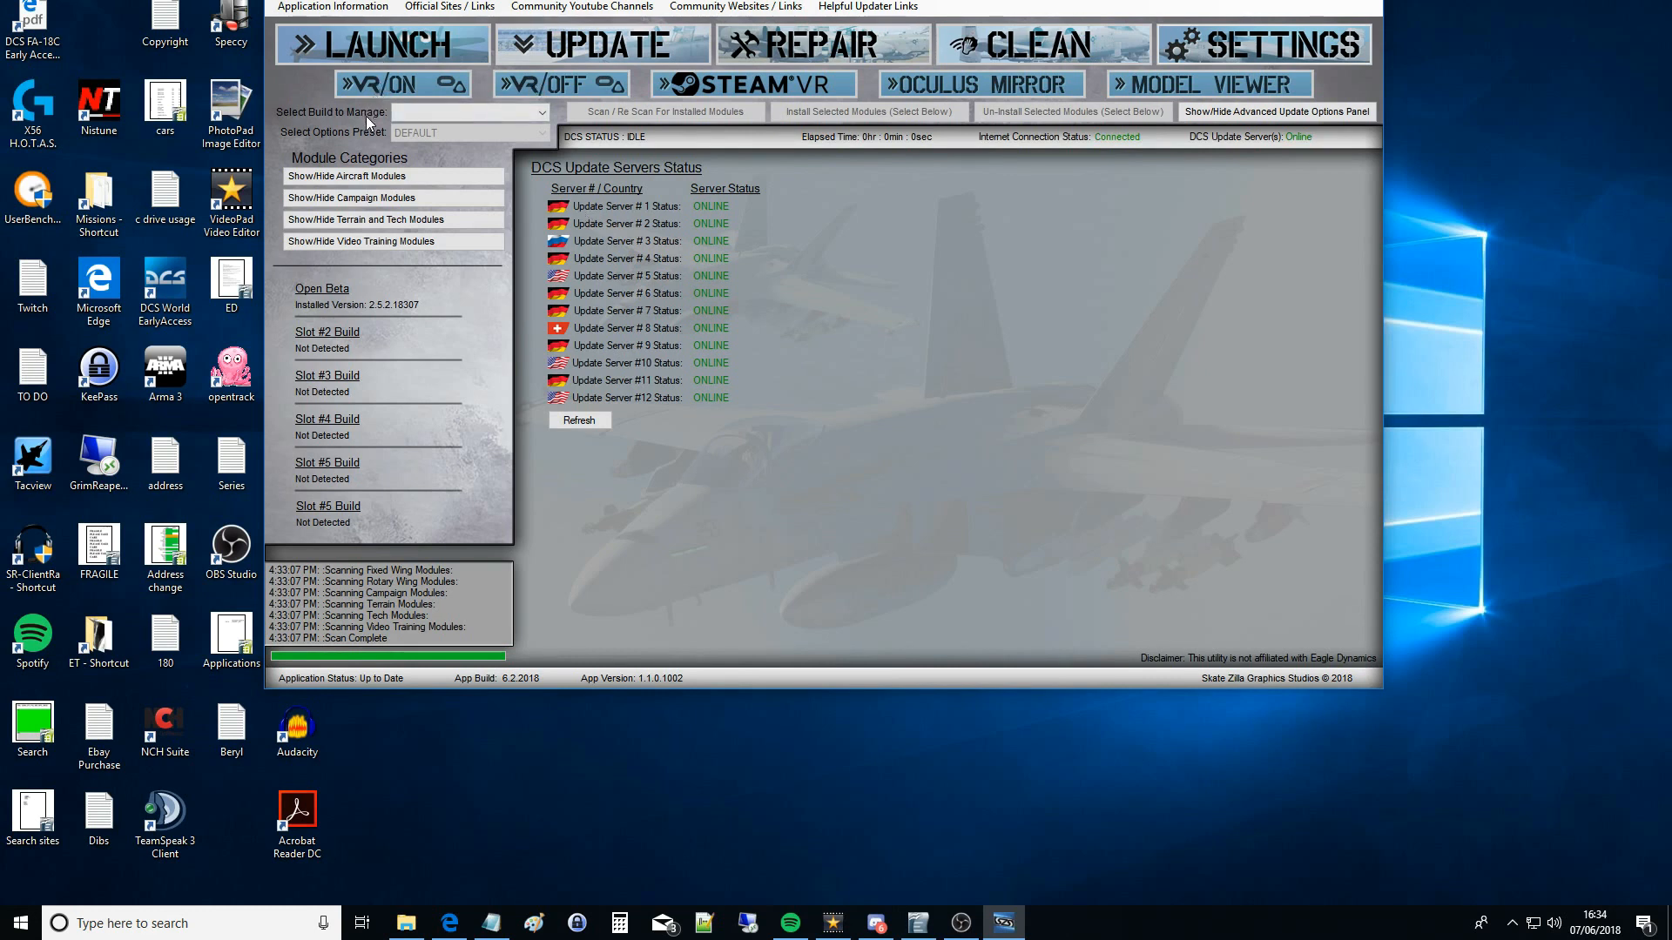
# Choose Open Beta as the build to manage and keep the DEFAULT options preset.
pyautogui.click(542, 116)
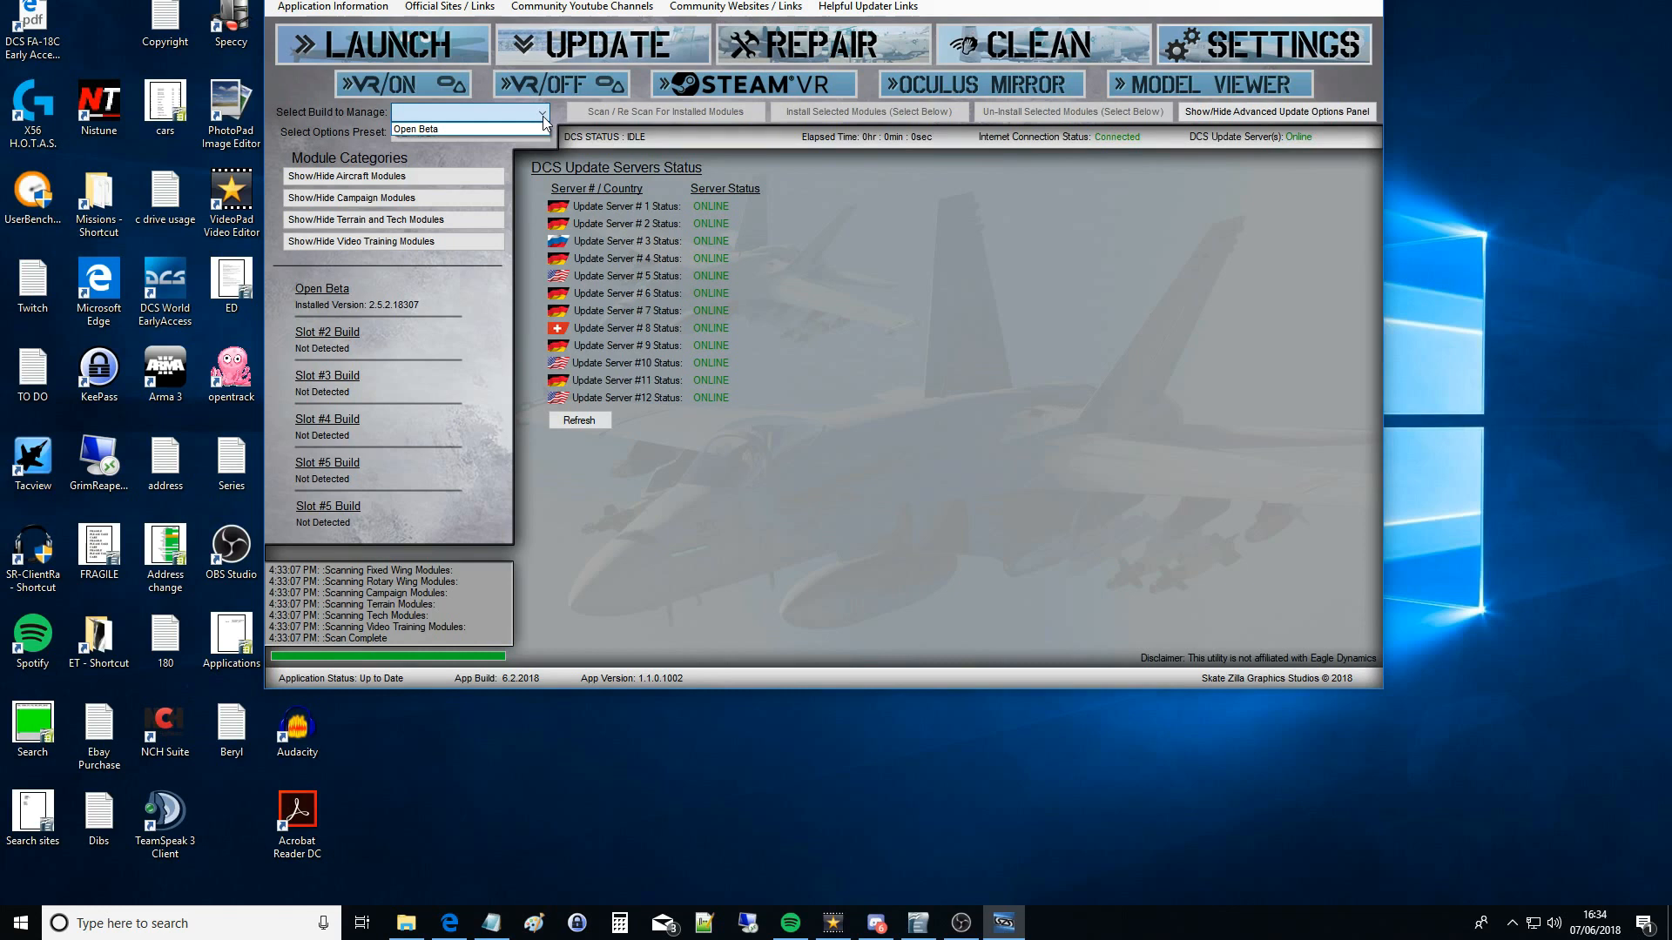
pyautogui.click(464, 128)
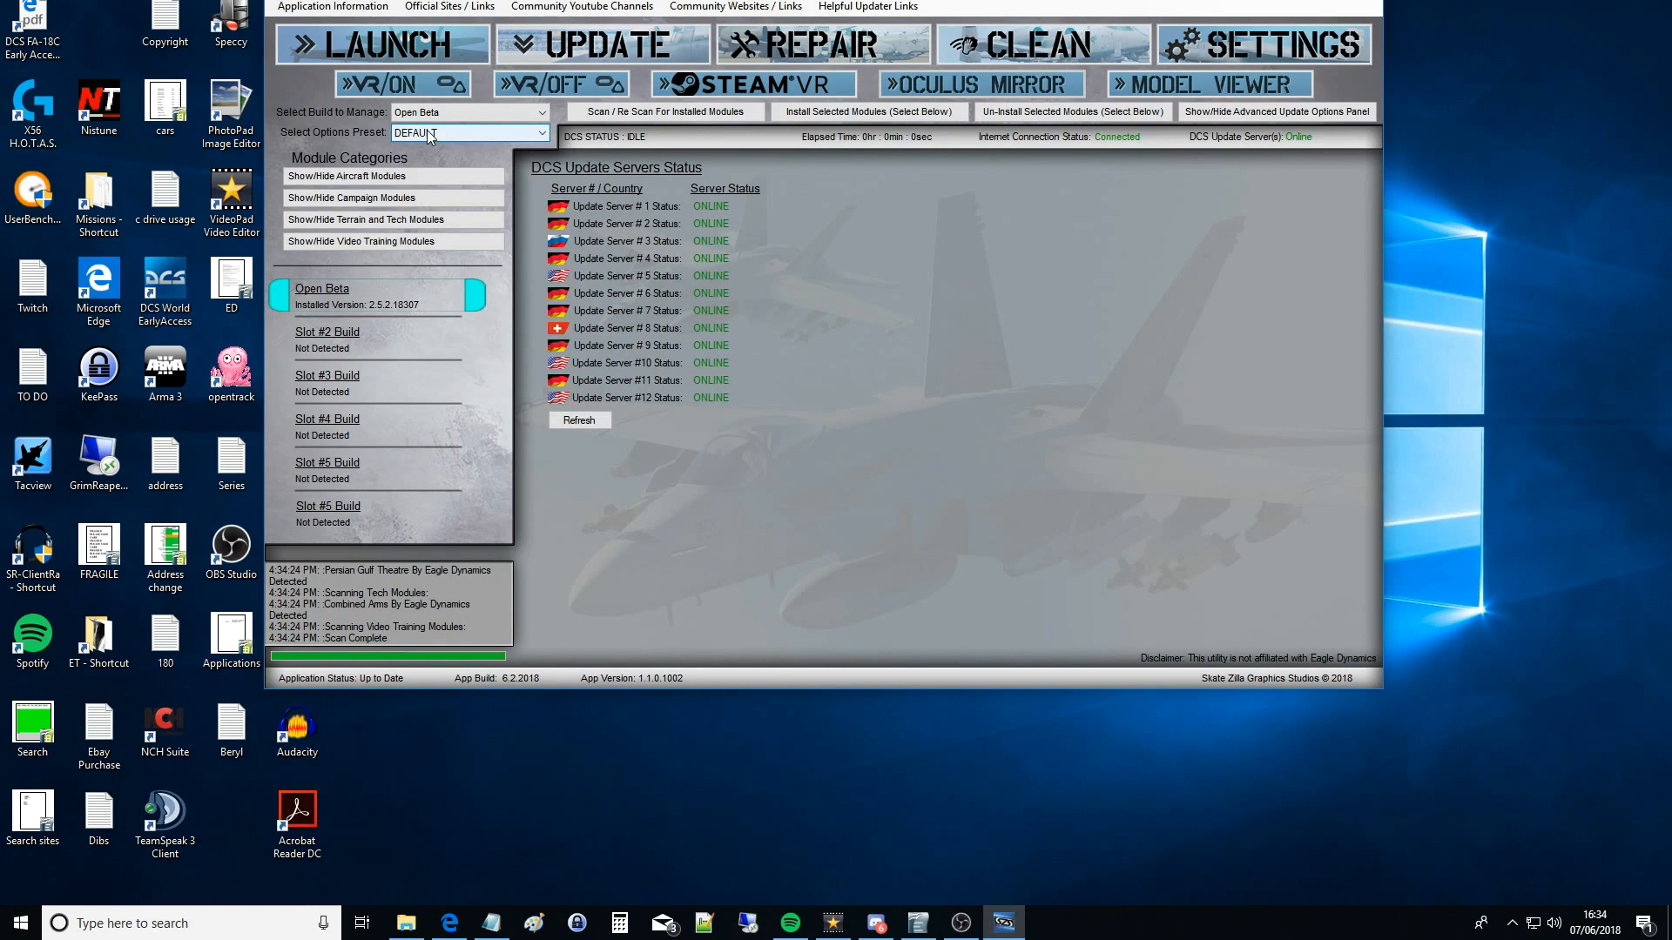
pyautogui.click(540, 137)
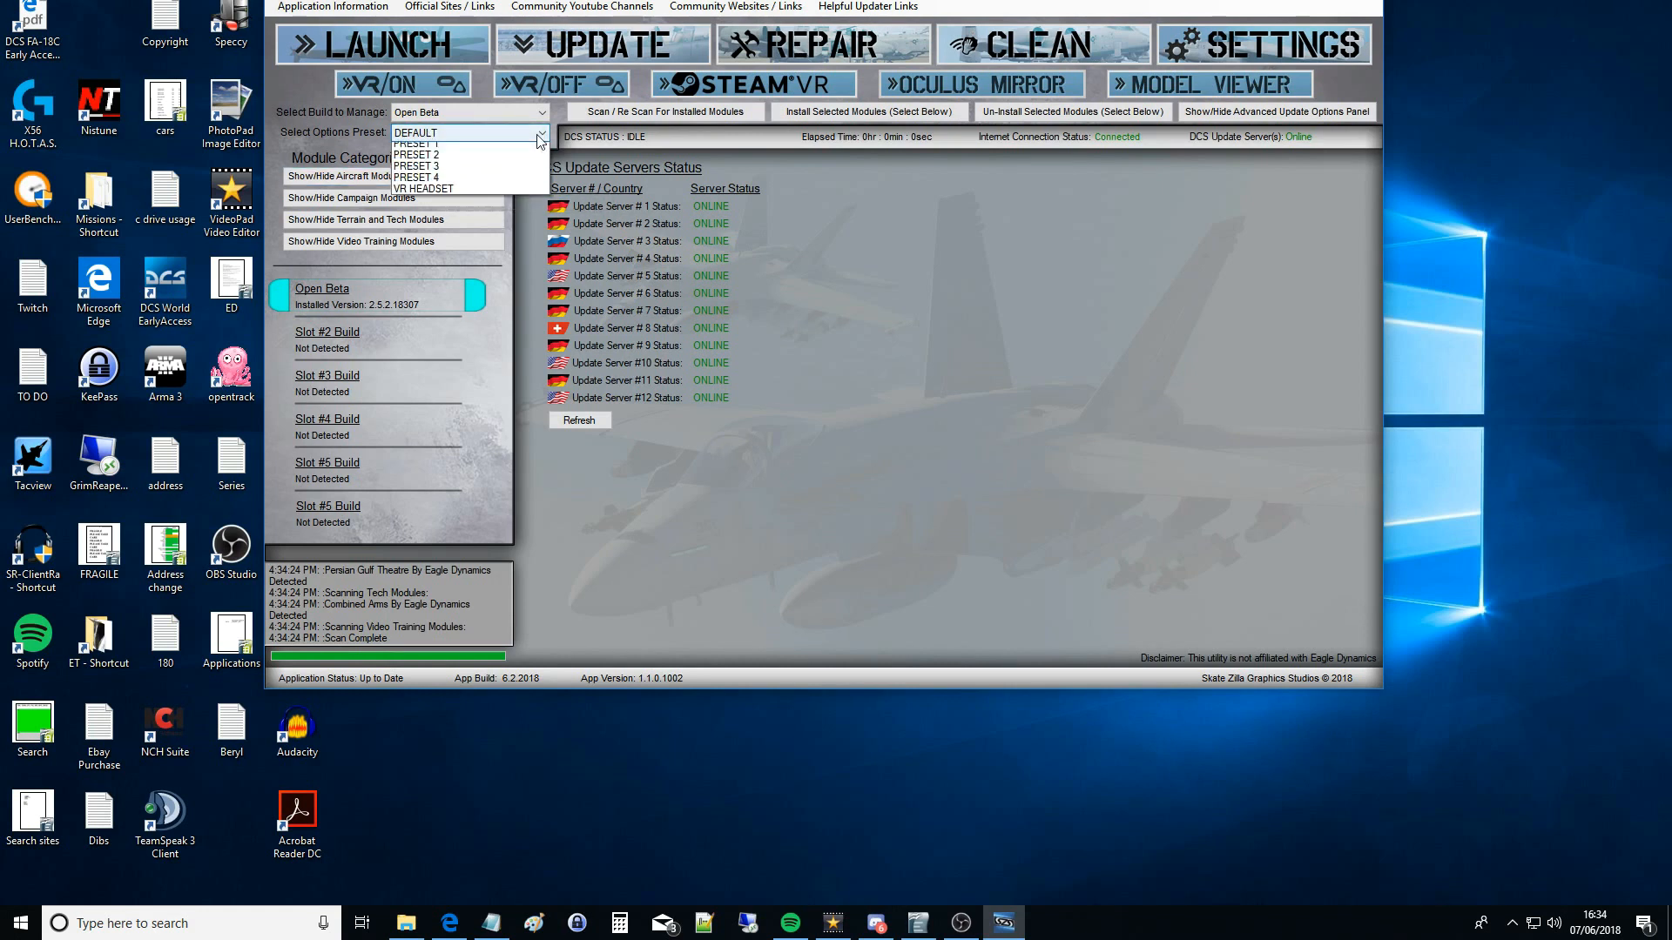
pyautogui.click(539, 134)
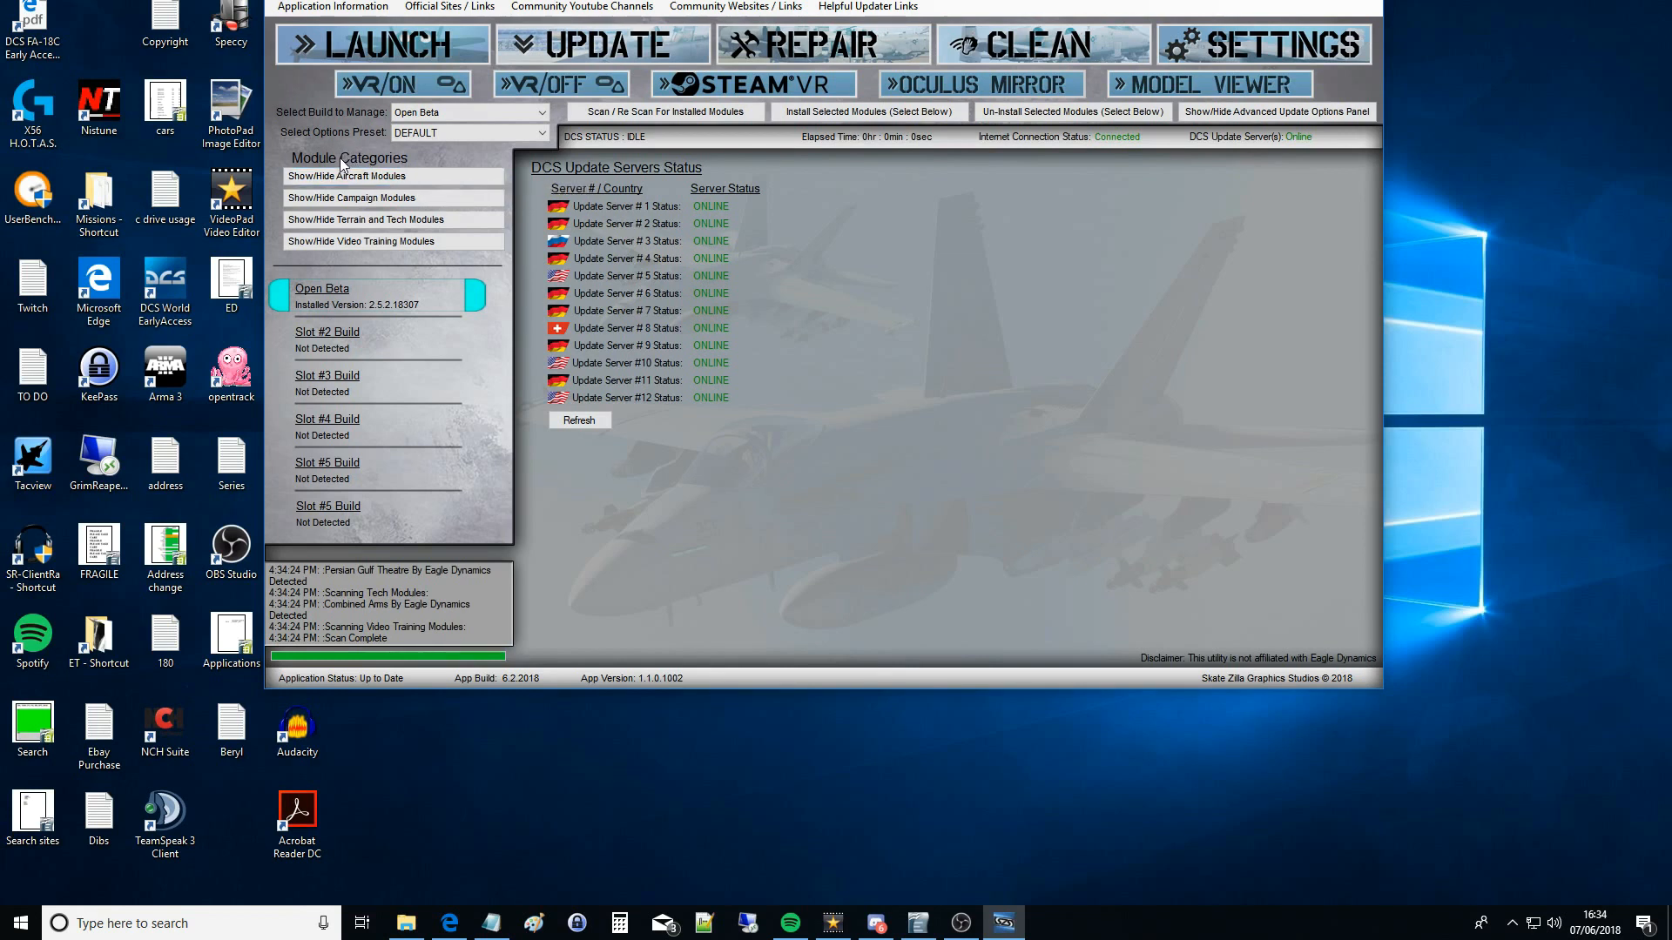
# Check the Open Beta build for updates and acknowledge that version 2.5.2.18307.391 is current.
pyautogui.click(608, 49)
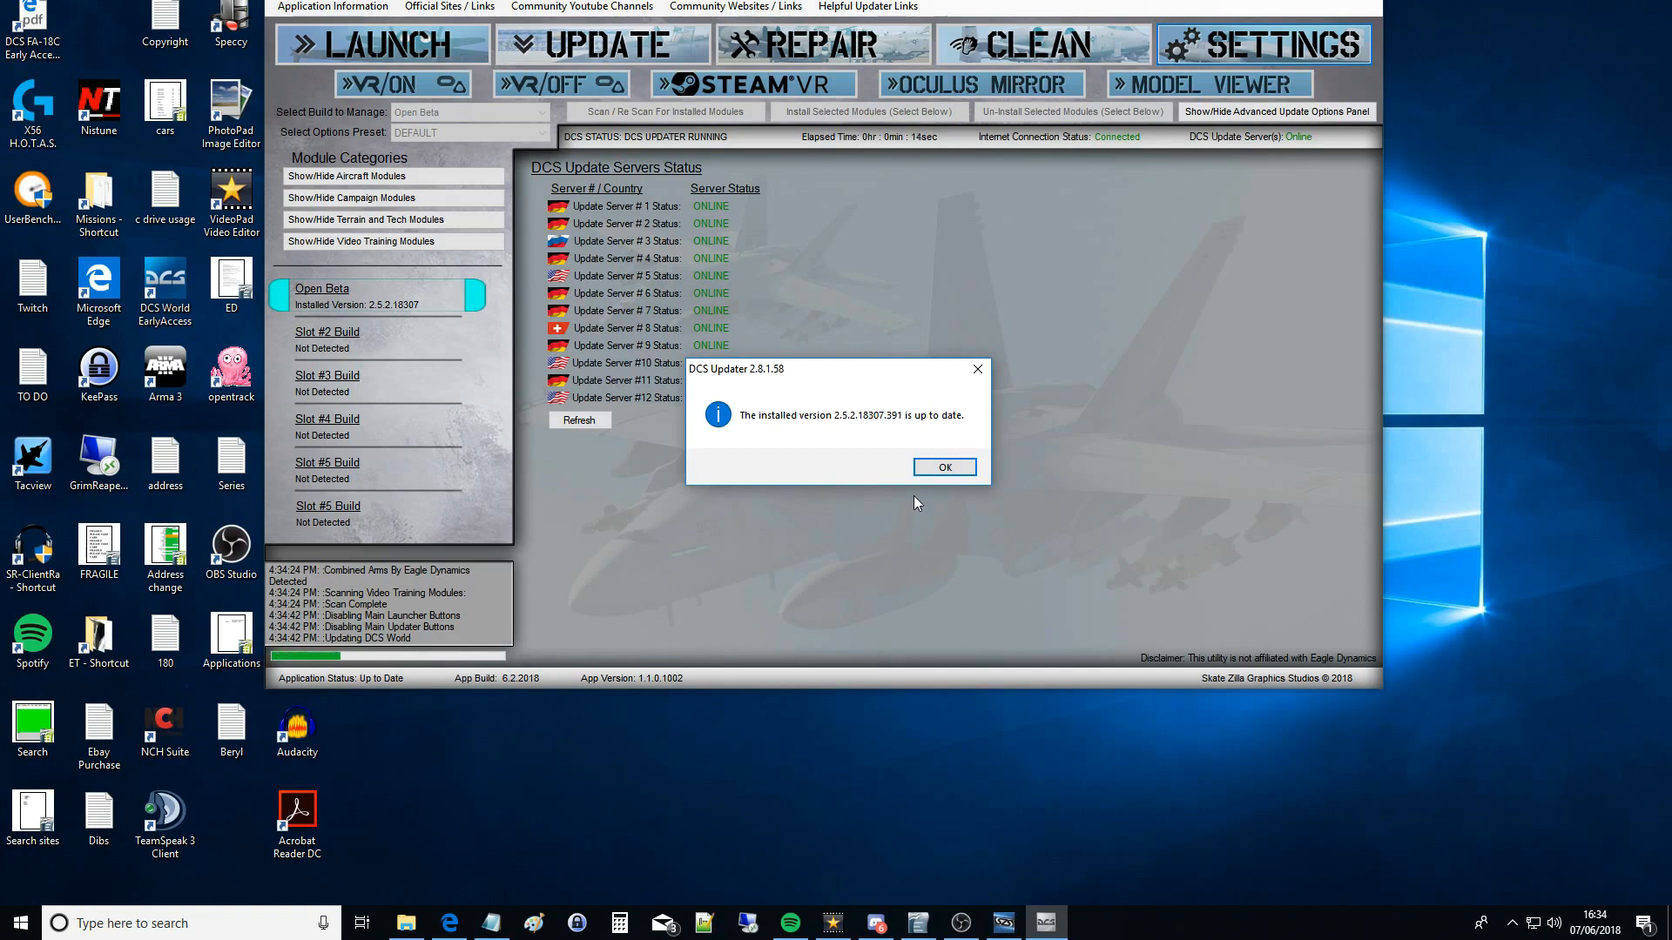
pyautogui.click(943, 468)
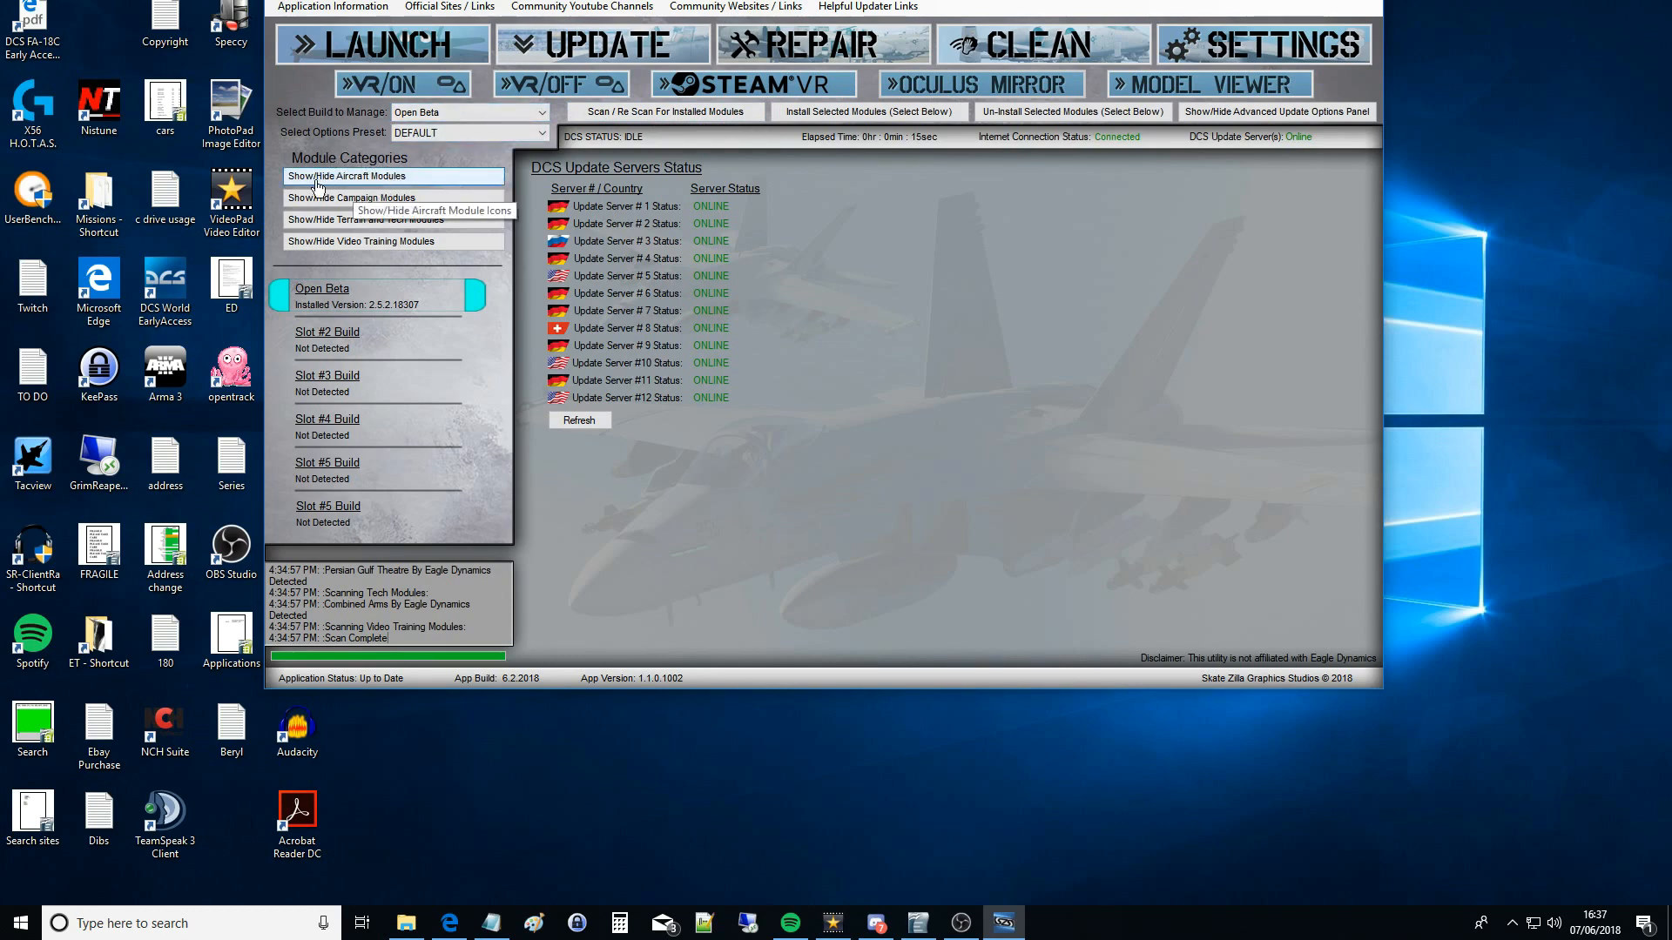
# Reveal the Install Aircraft Modules panel listing each module's installed or missing status.
pyautogui.click(347, 177)
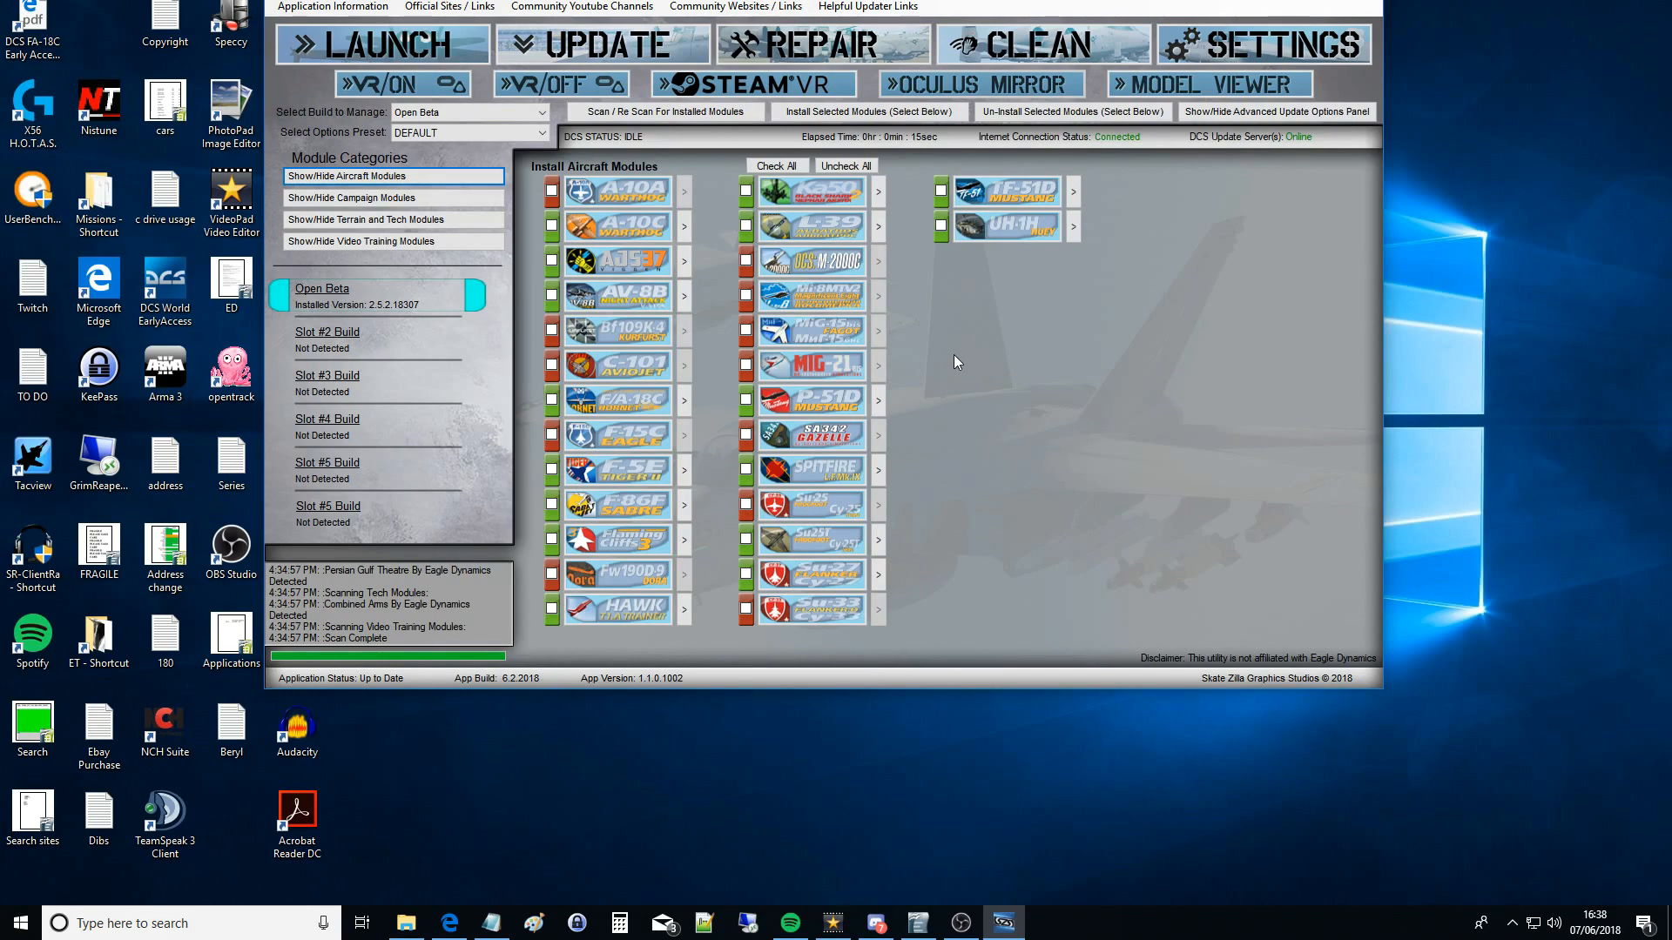
pyautogui.click(688, 261)
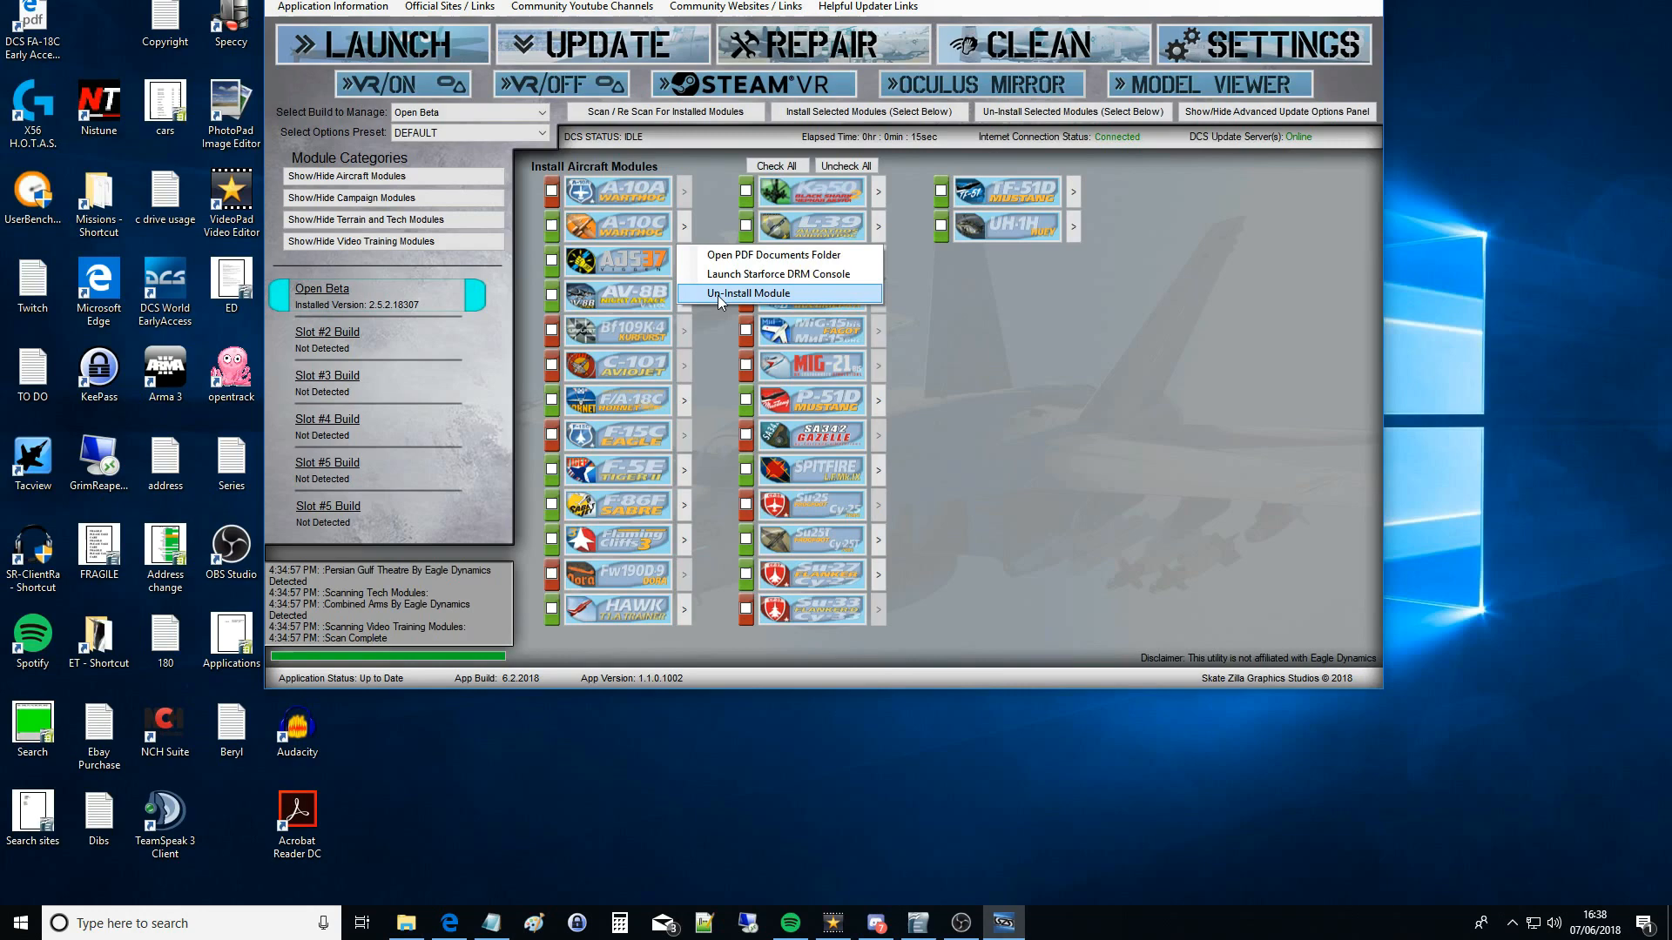
pyautogui.click(1078, 372)
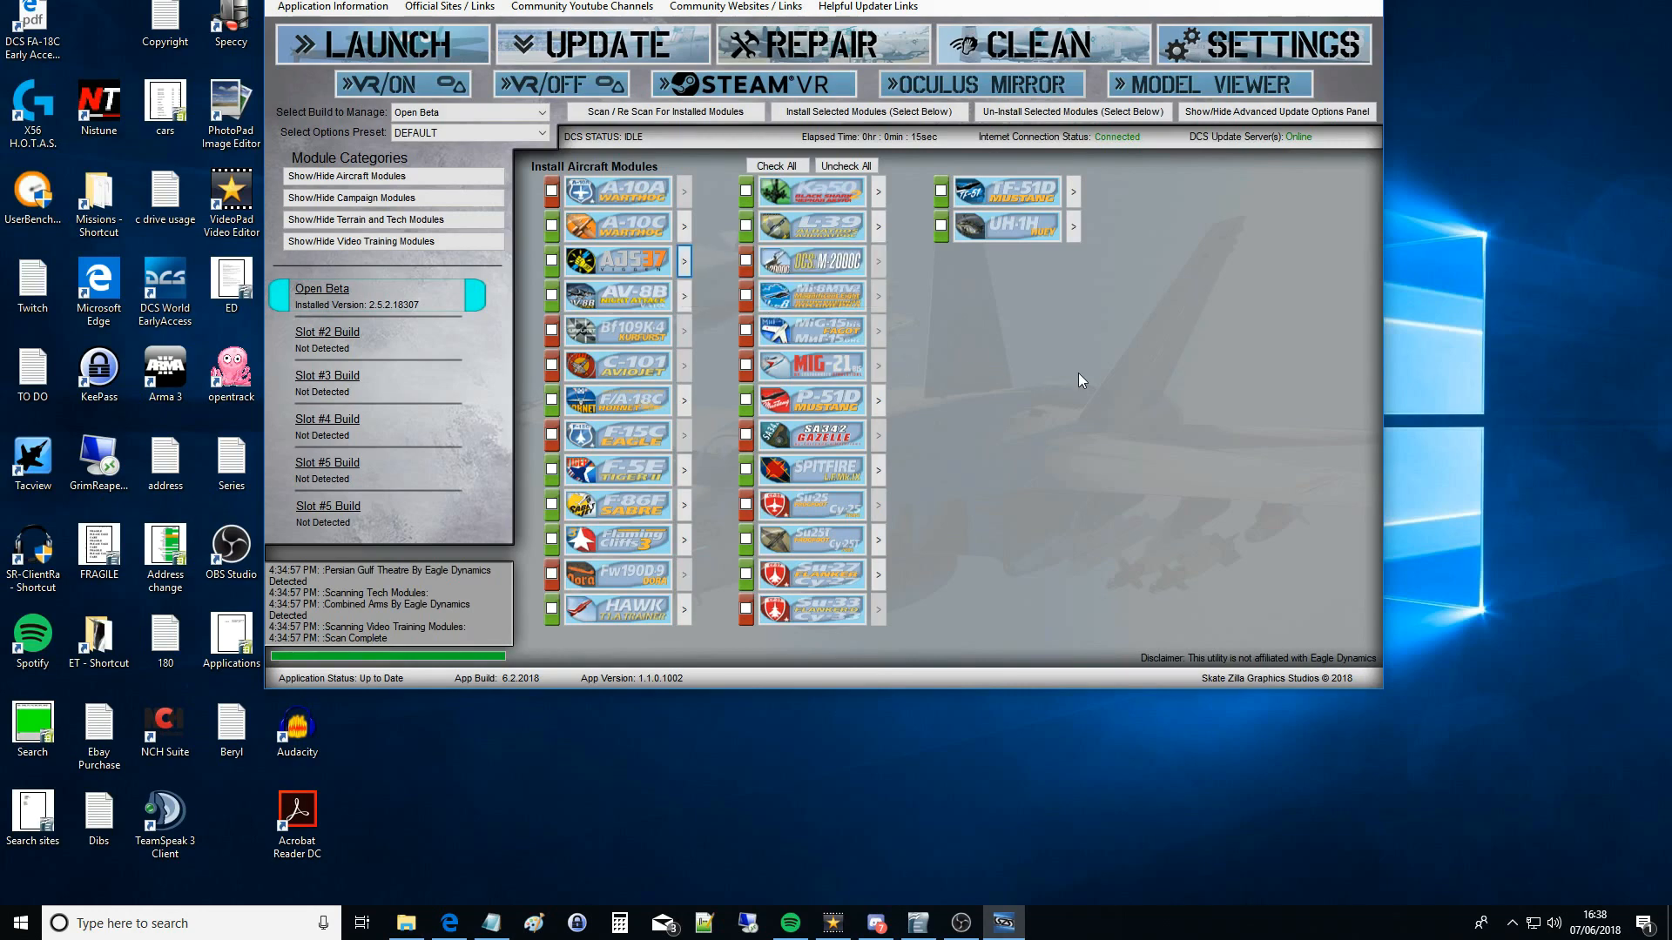